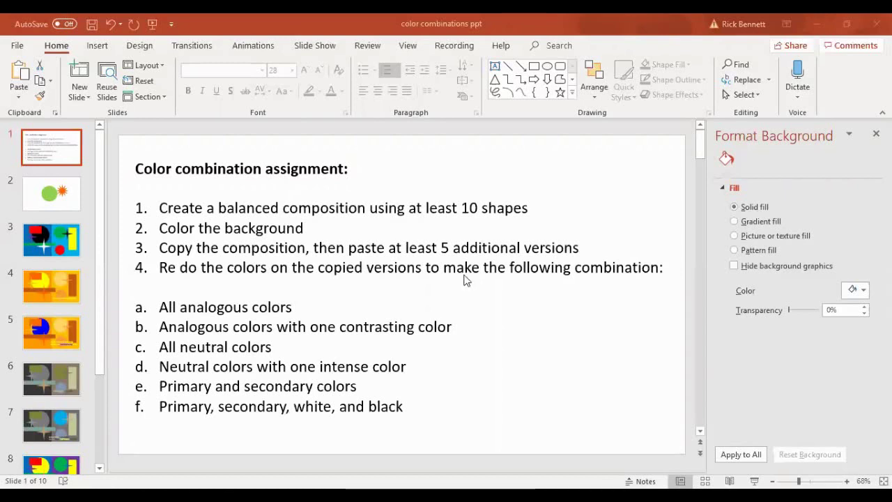
# Step: Open slide 2 and apply the Blank layout to it
pyautogui.click(42, 201)
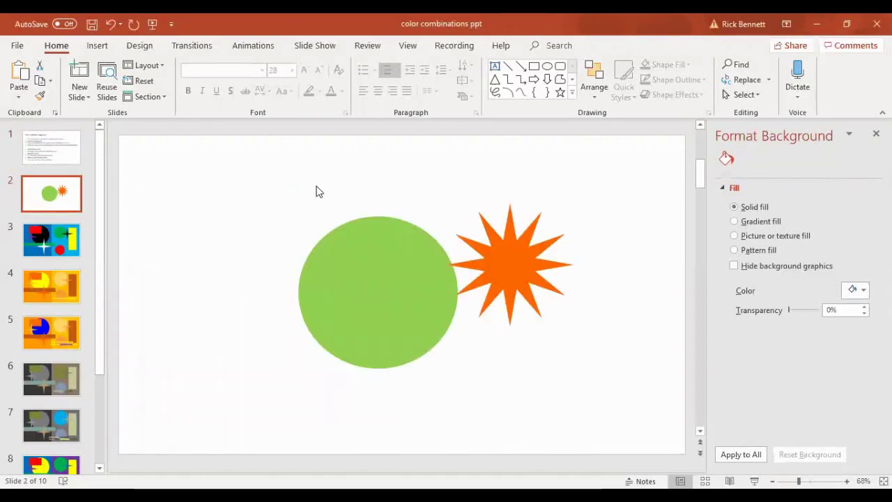
pyautogui.click(164, 64)
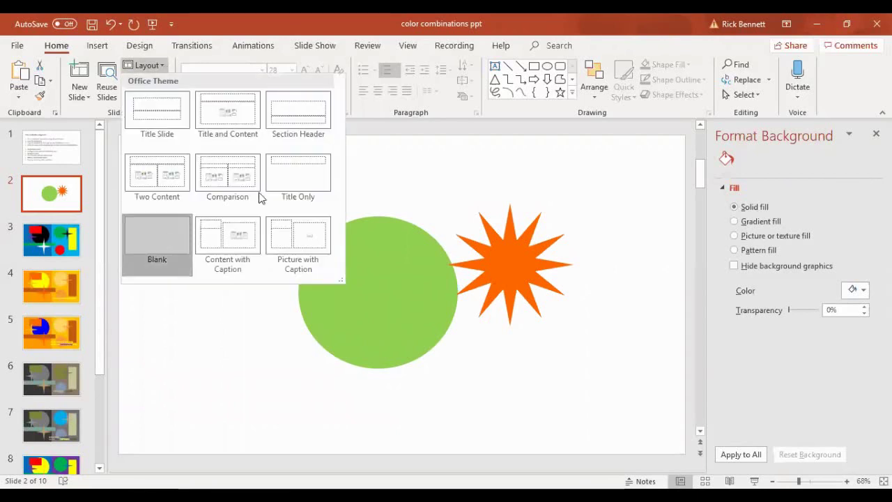
pyautogui.click(165, 241)
# Step: Draw a triangle in the slide's upper-left area and enlarge it to about 1.75" high by 2.06" wide
pyautogui.click(98, 46)
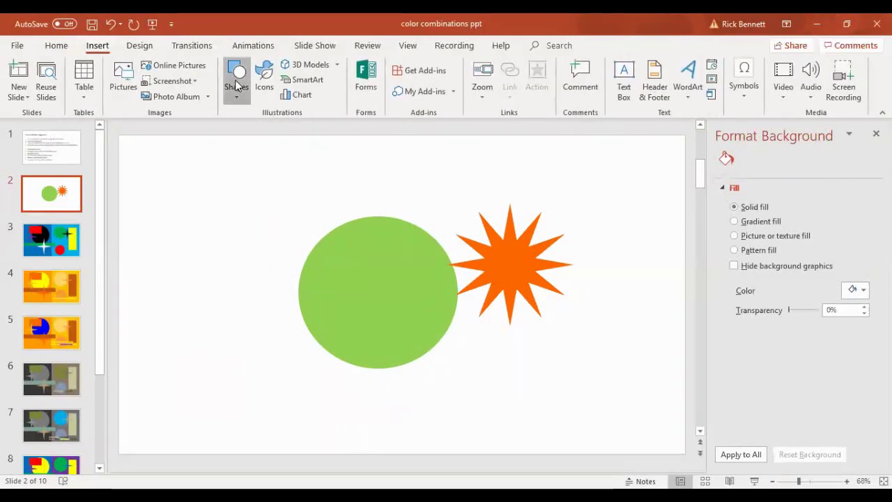
pyautogui.click(237, 83)
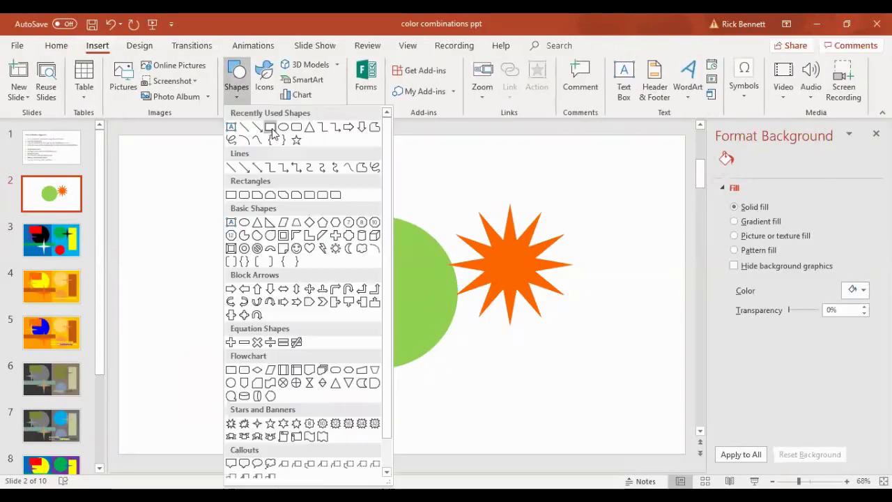
pyautogui.click(309, 127)
pyautogui.moveTo(178, 216); pyautogui.dragTo(227, 258)
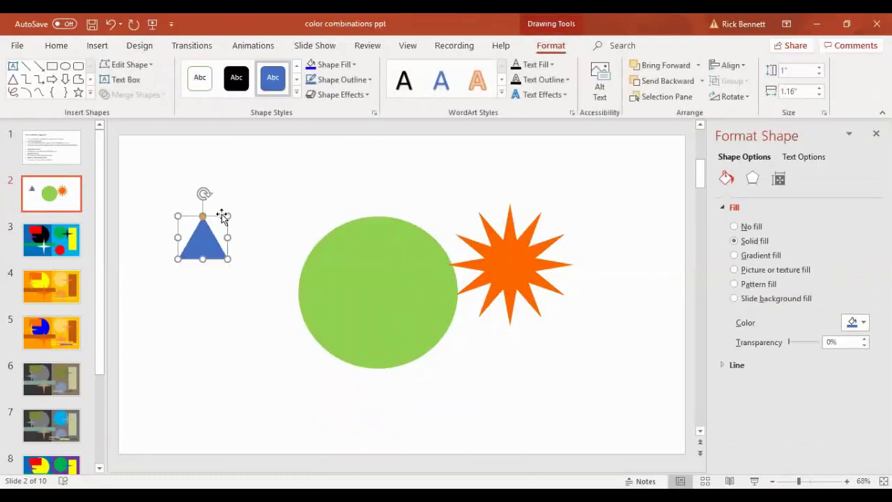
pyautogui.moveTo(203, 194); pyautogui.dragTo(221, 189)
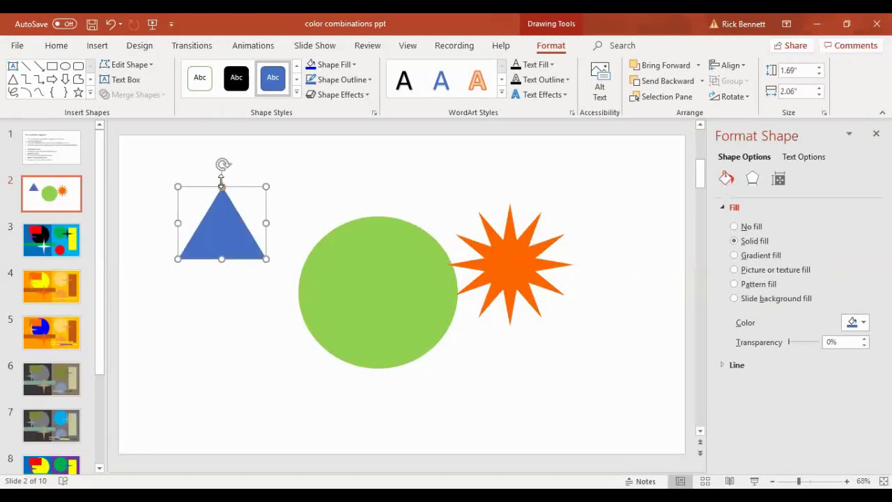
pyautogui.moveTo(222, 186)
pyautogui.mouseDown()
pyautogui.moveTo(222, 158)
pyautogui.moveTo(225, 231)
pyautogui.moveTo(225, 186)
pyautogui.mouseUp()
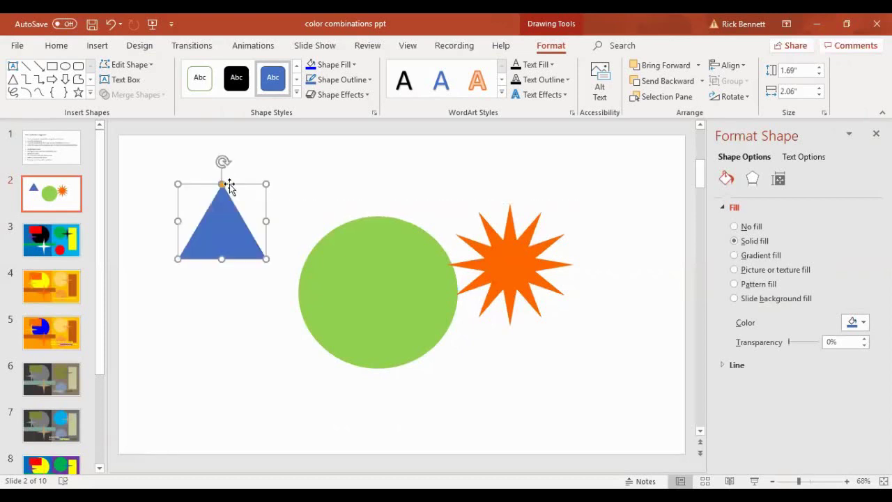
# Step: Fill the triangle with orange and remove its outline
pyautogui.click(355, 64)
pyautogui.click(315, 191)
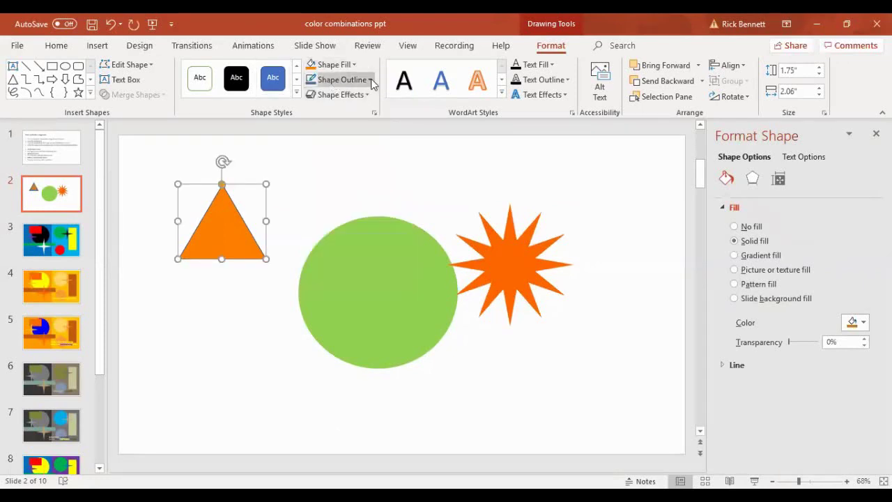
pyautogui.click(372, 80)
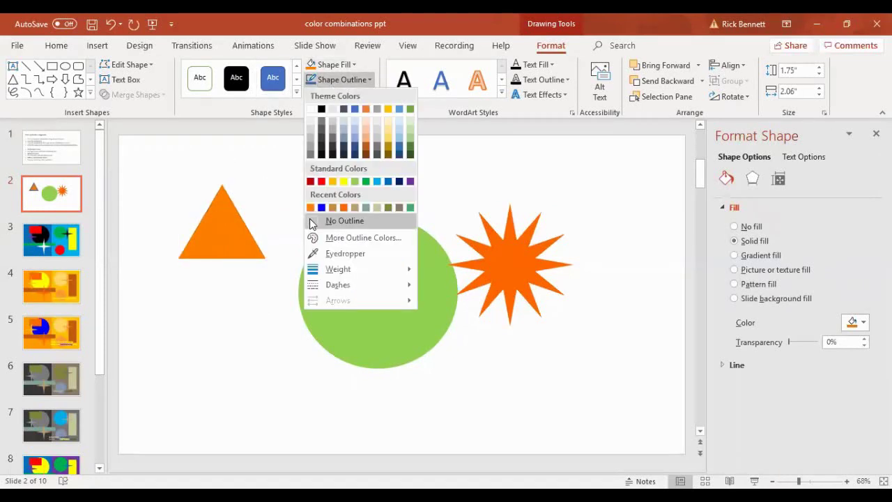
pyautogui.click(311, 220)
# Step: Move the triangle onto the green circle's upper-left edge, and demonstrate stacking by bringing the circle forward and sending it backward
pyautogui.moveTo(227, 230); pyautogui.dragTo(331, 265)
pyautogui.click(389, 258)
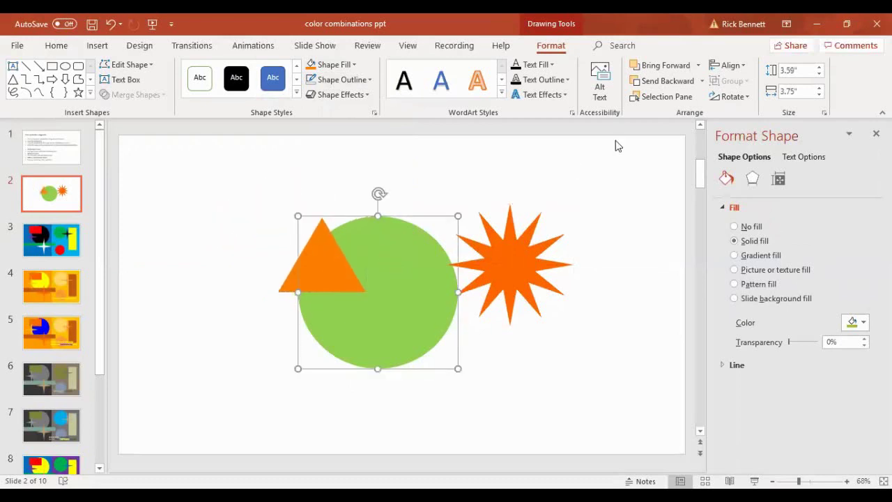
pyautogui.click(670, 67)
pyautogui.click(669, 68)
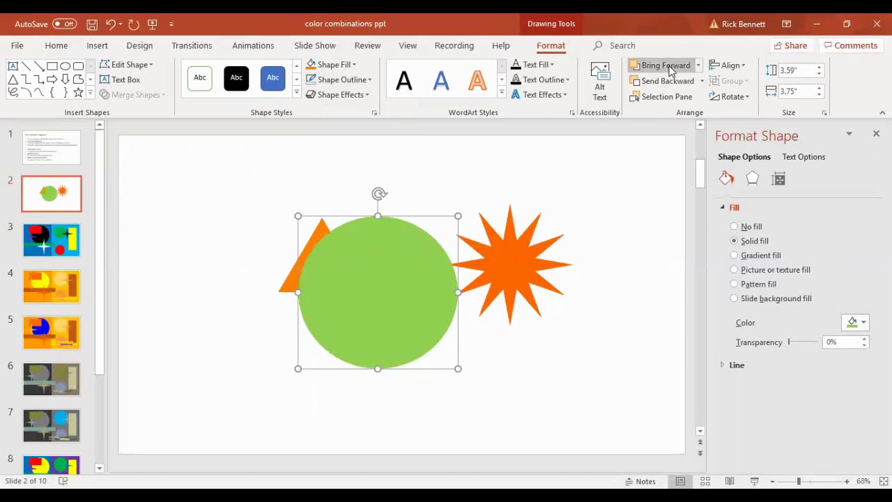
pyautogui.click(667, 89)
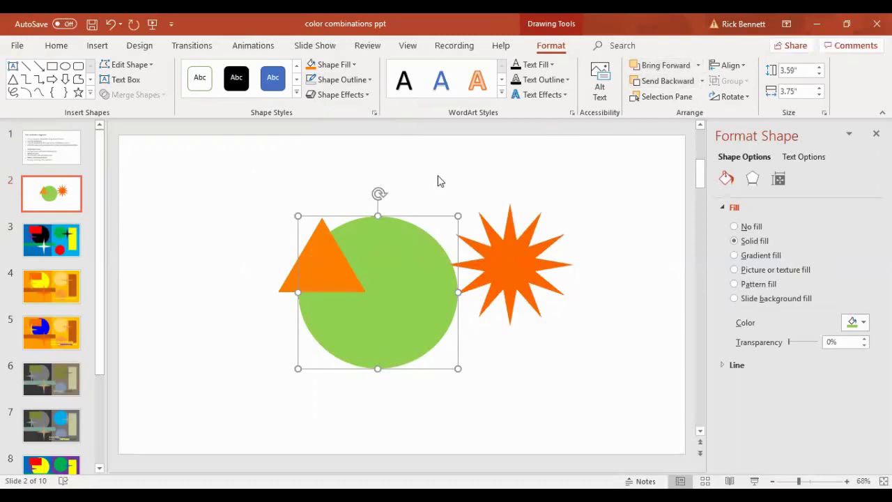
pyautogui.click(438, 180)
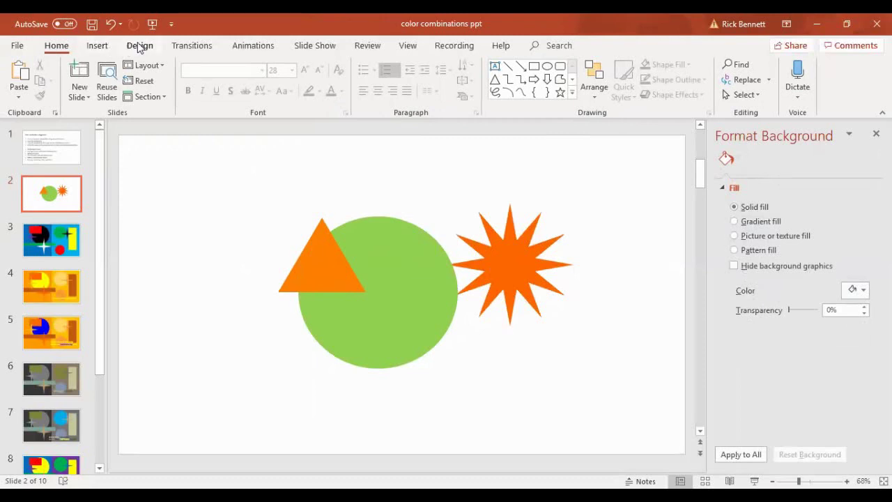
# Step: Insert a 12-point star over the circle's left side, enlarge it to about 3.19" high by 4.82" wide, and sharpen its points
pyautogui.click(103, 46)
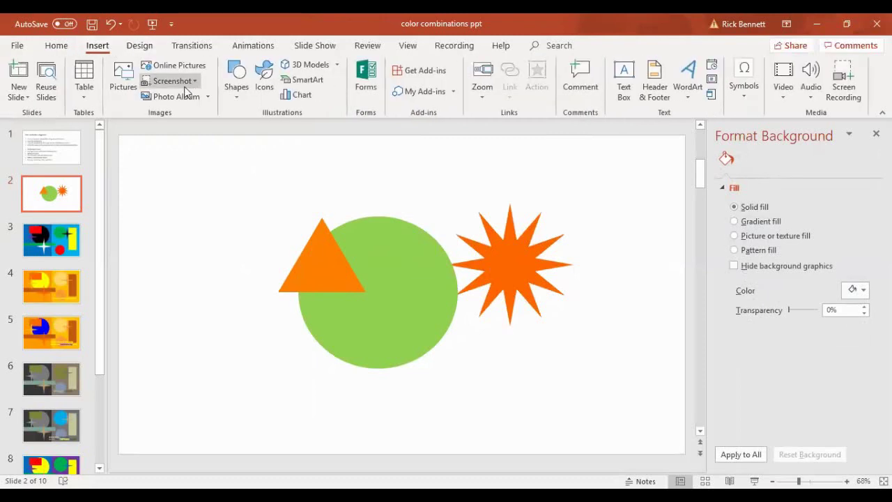
pyautogui.click(245, 94)
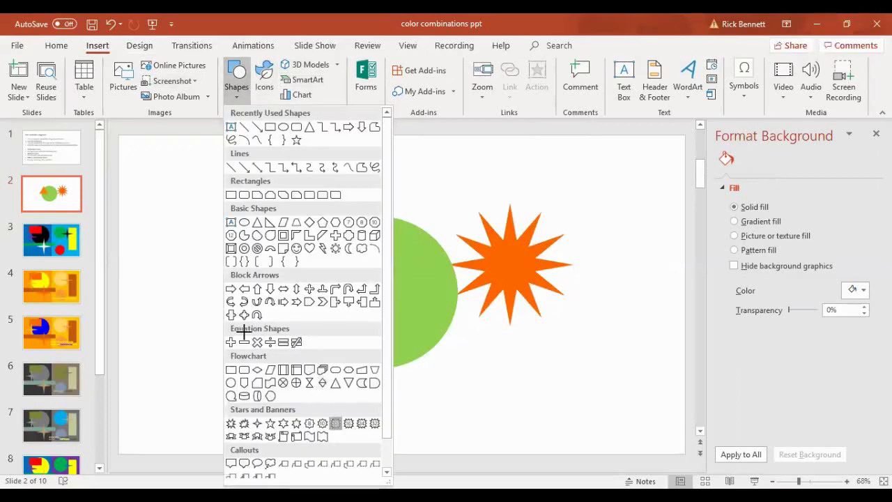
pyautogui.click(336, 423)
pyautogui.click(244, 332)
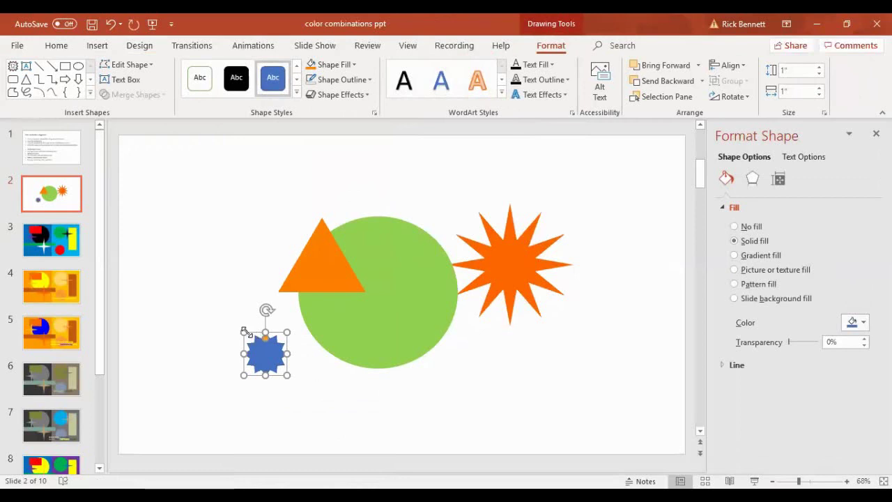
pyautogui.moveTo(246, 332); pyautogui.dragTo(170, 240)
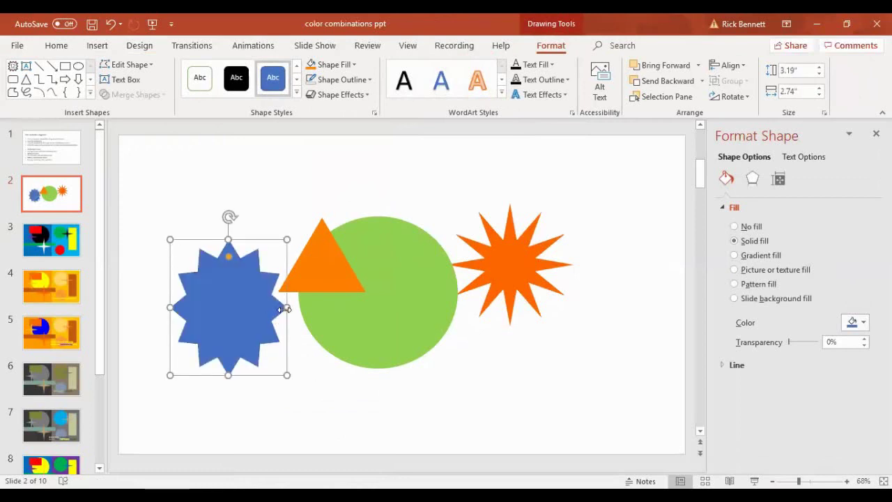
pyautogui.moveTo(286, 307); pyautogui.dragTo(375, 321)
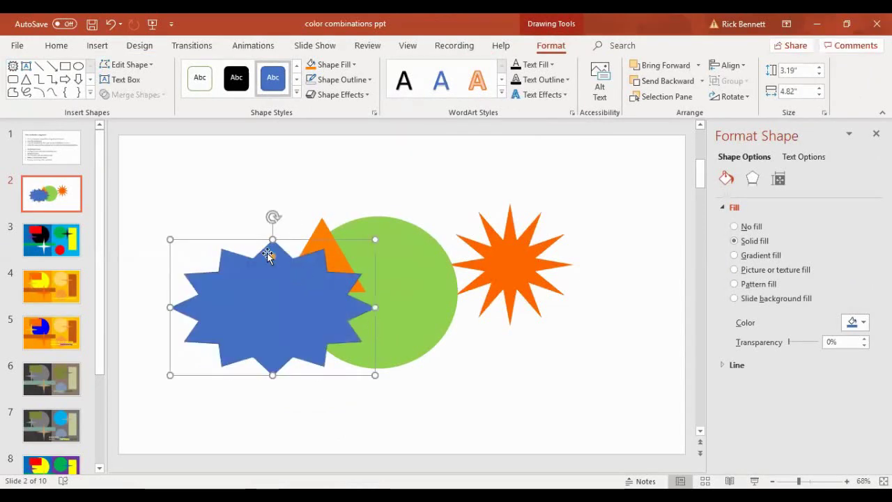
pyautogui.moveTo(272, 258); pyautogui.dragTo(277, 279)
pyautogui.click(282, 212)
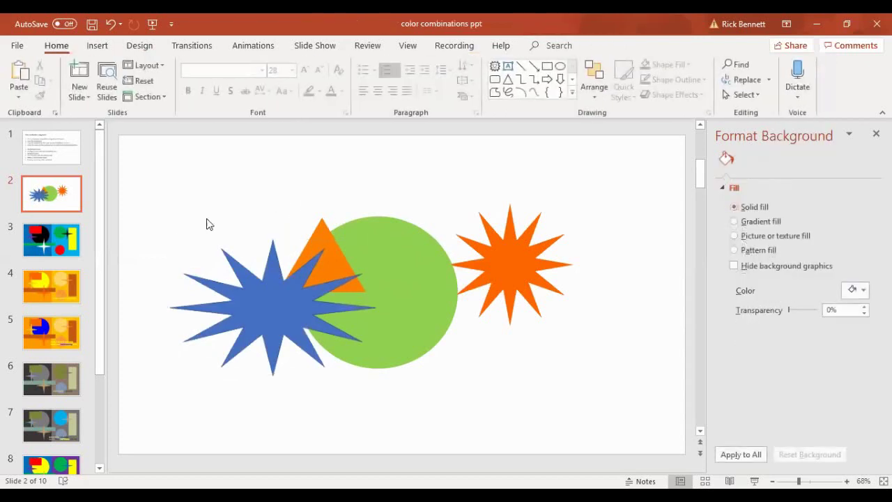
# Step: On slide 3, widen the dark blue rectangle slightly towards the light blue half
pyautogui.click(61, 247)
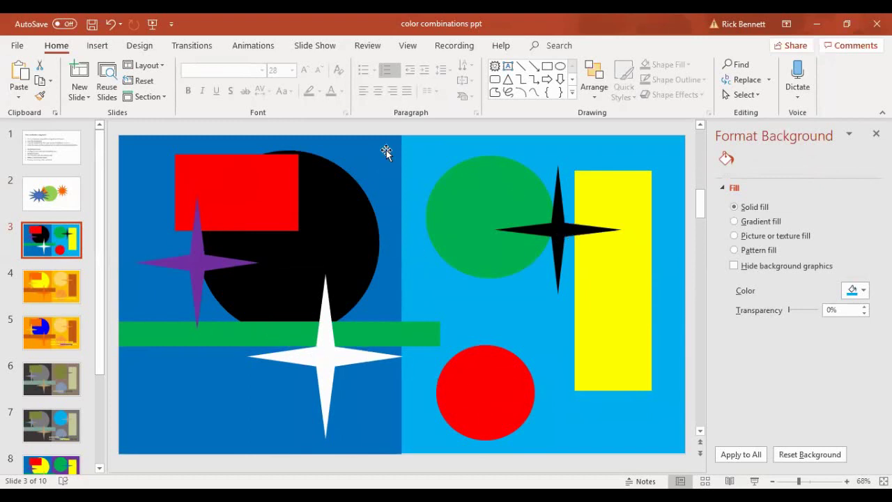
pyautogui.click(382, 206)
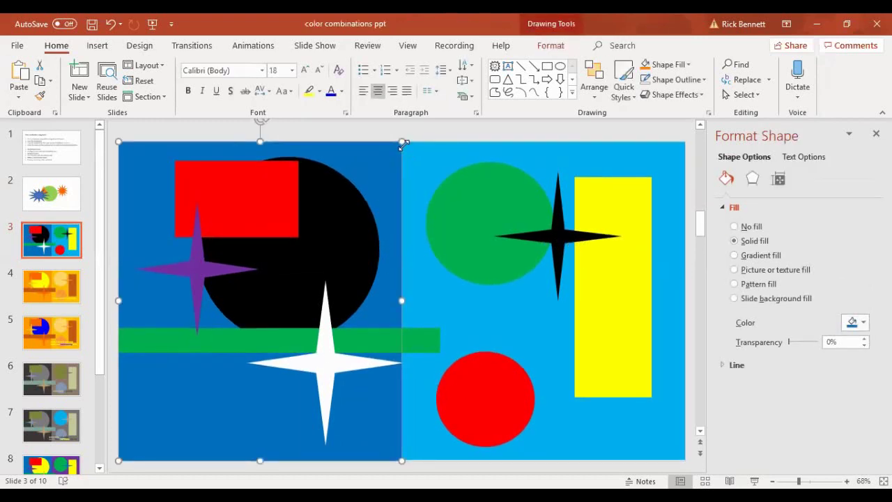
pyautogui.moveTo(394, 150); pyautogui.dragTo(411, 142)
pyautogui.click(453, 161)
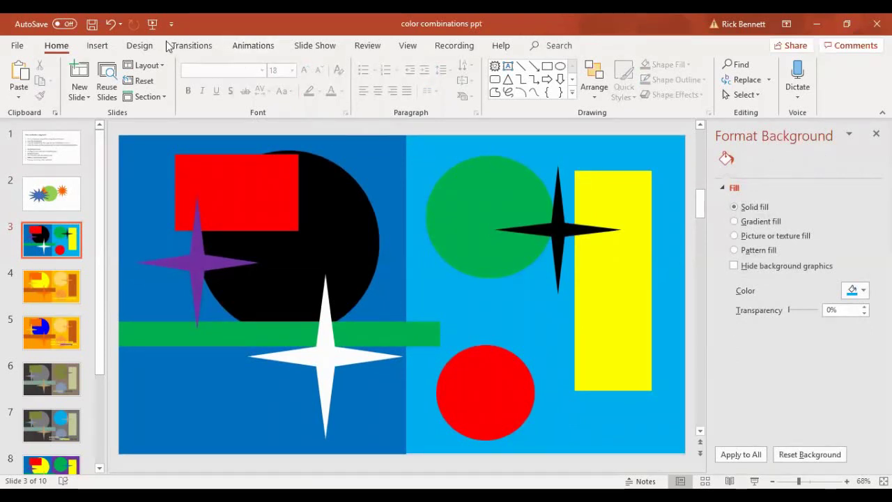
# Step: Try an orange solid background on slide 3 and undo the change
pyautogui.click(140, 46)
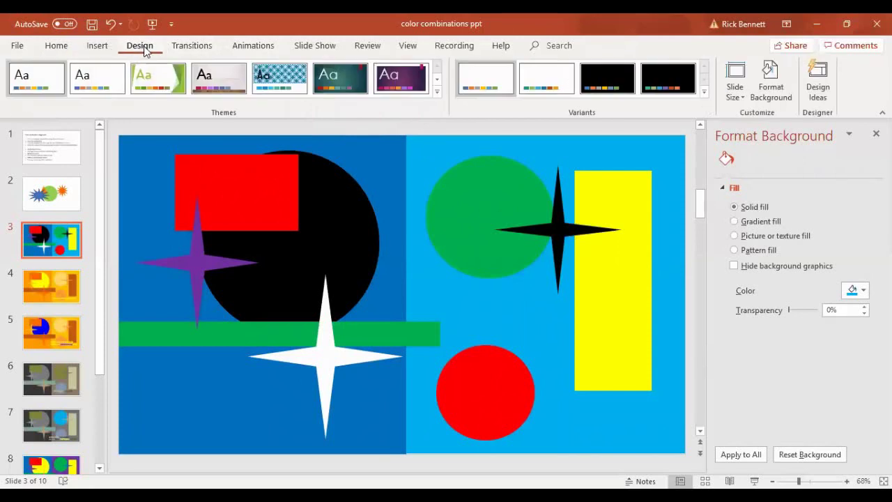
pyautogui.click(864, 291)
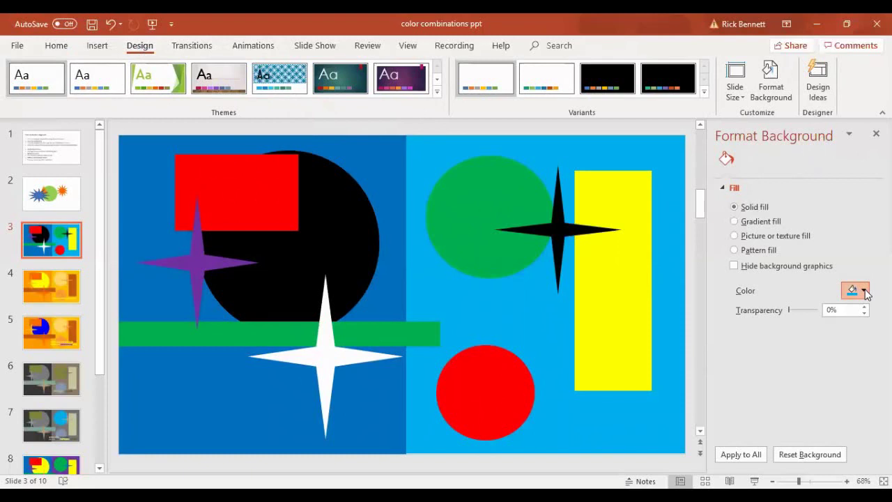
pyautogui.hotkey('ctrl', 'z')
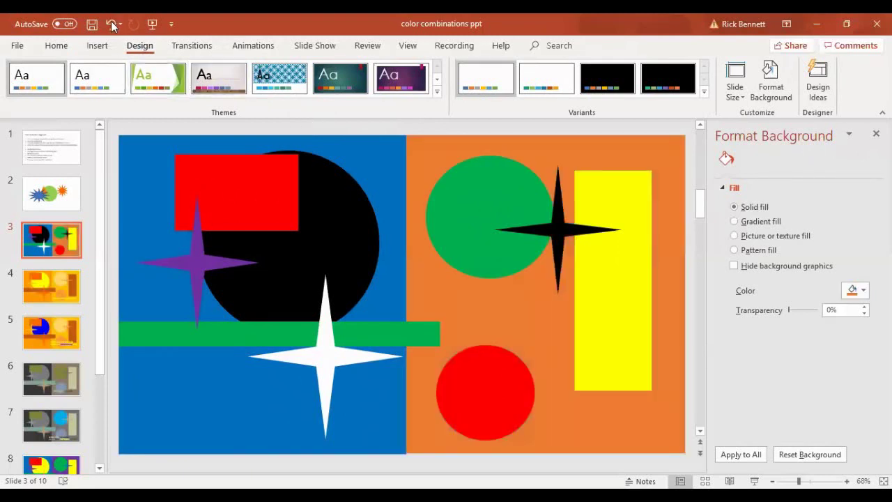
pyautogui.click(111, 24)
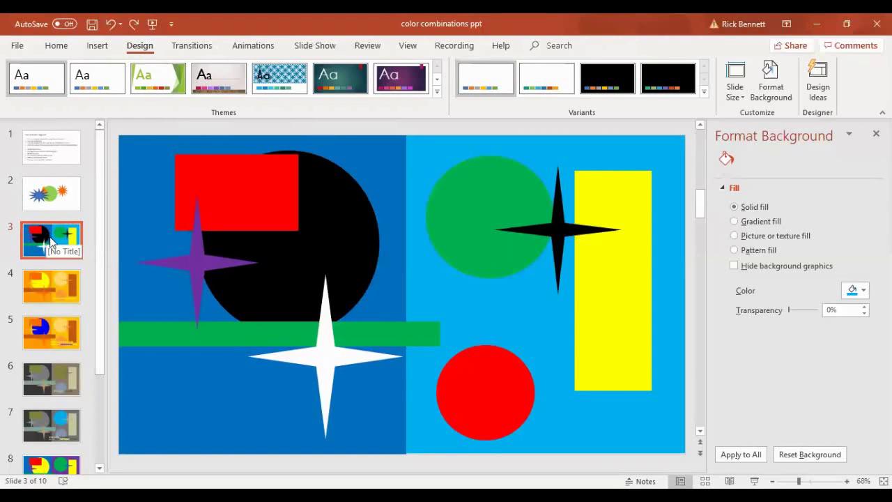
# Step: Copy slide 3, paste it directly after the original, and set the copy's background to medium blue
pyautogui.click(56, 44)
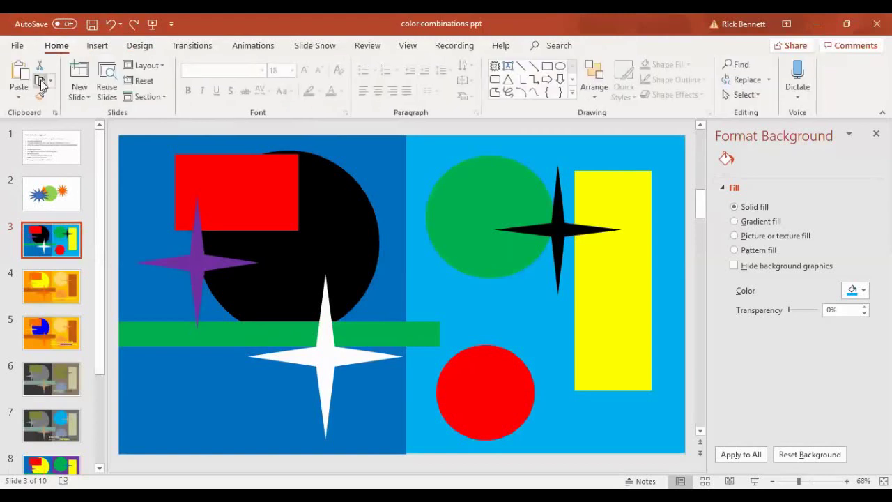
pyautogui.click(42, 82)
pyautogui.click(21, 76)
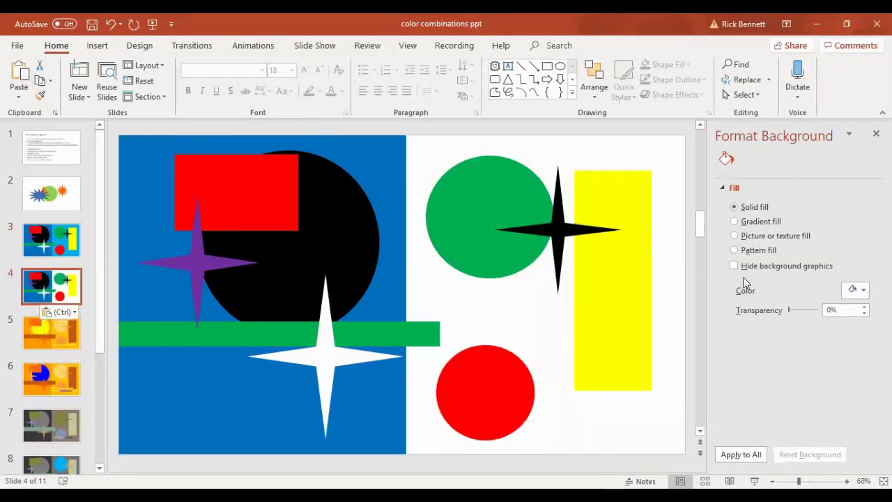
pyautogui.click(864, 291)
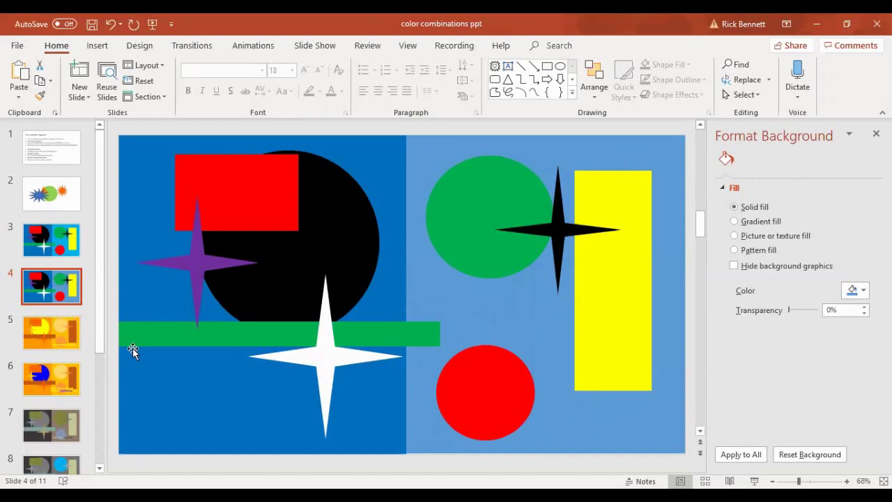
# Step: Check the analogous colors example on slide 5, and fill the red rectangle on slide 4 with light gold
pyautogui.click(59, 349)
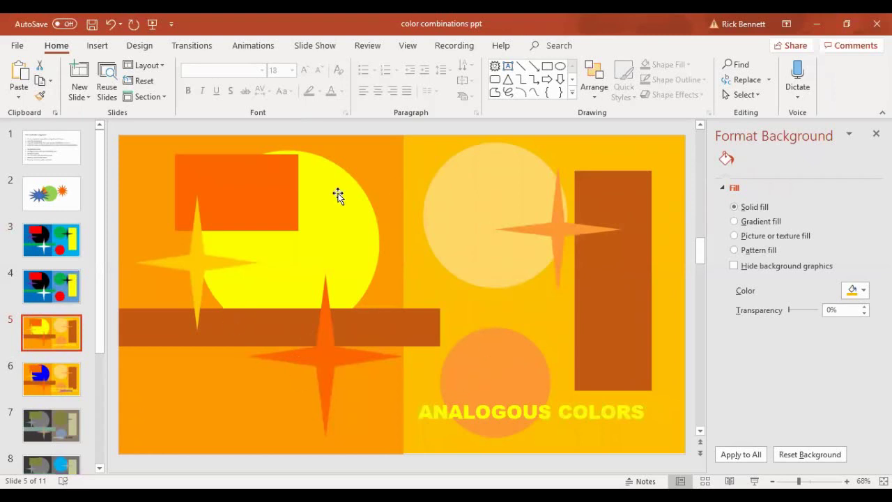
pyautogui.click(53, 300)
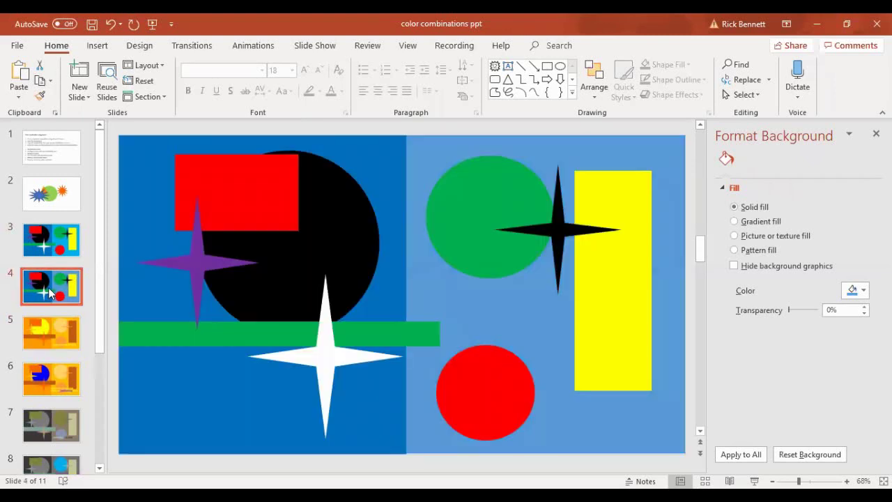
pyautogui.click(262, 205)
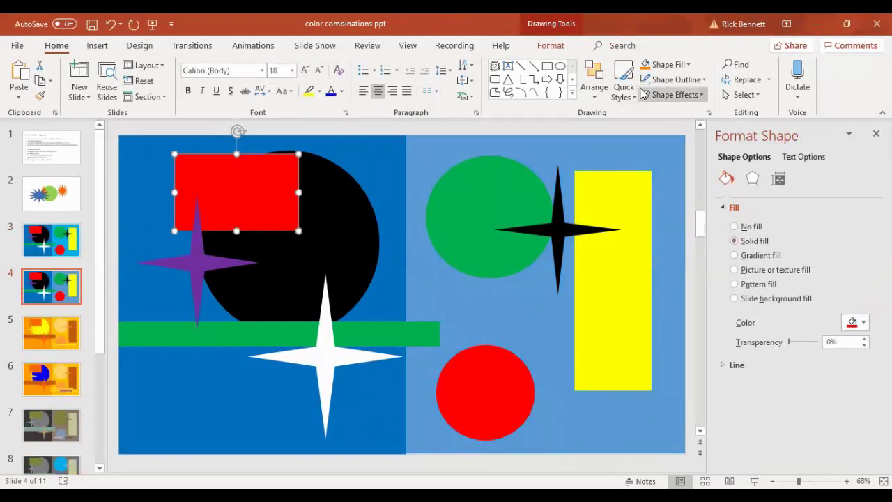
pyautogui.click(690, 65)
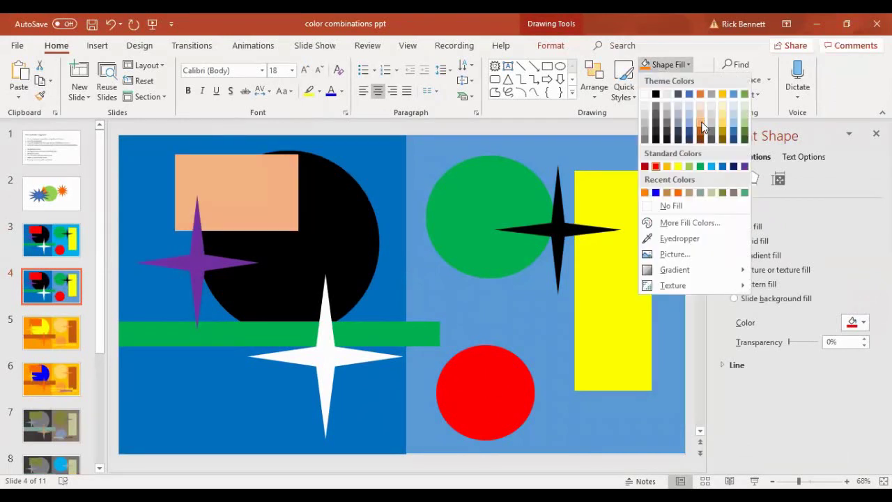
# Step: Fill the large black circle on slide 4 with the standard Orange color
pyautogui.click(330, 215)
pyautogui.click(689, 66)
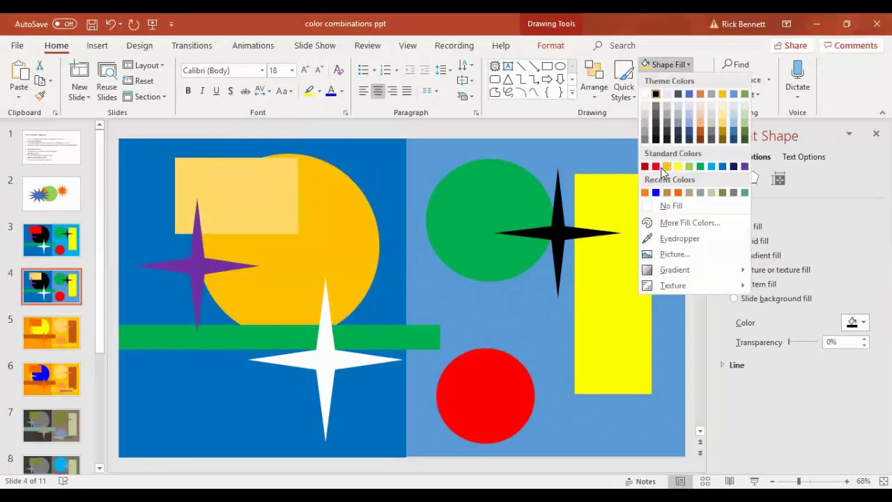
pyautogui.click(666, 167)
# Step: Fill the large blue background rectangle behind the orange circle on slide 4 with the bright orange recent color
pyautogui.click(396, 198)
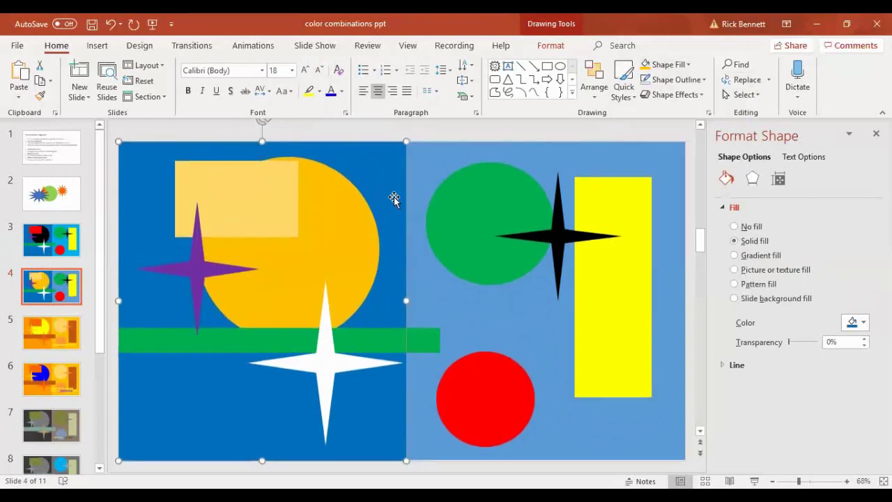
pyautogui.click(688, 66)
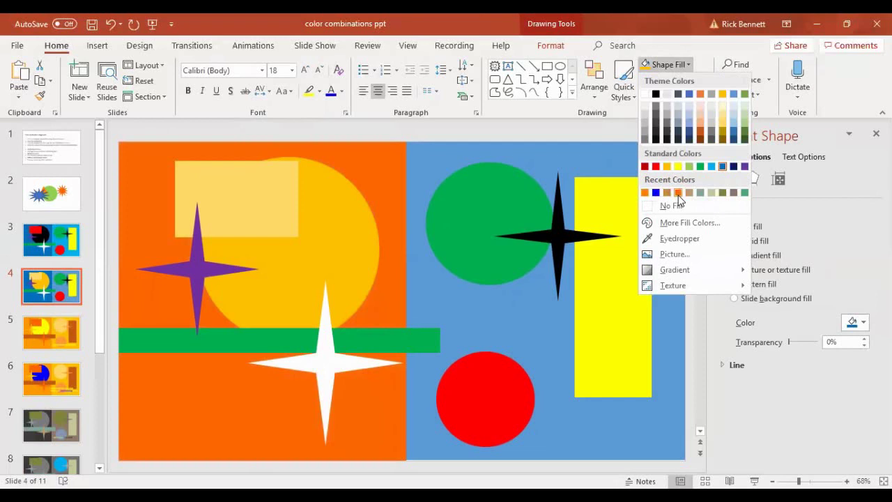
pyautogui.click(678, 193)
pyautogui.click(480, 137)
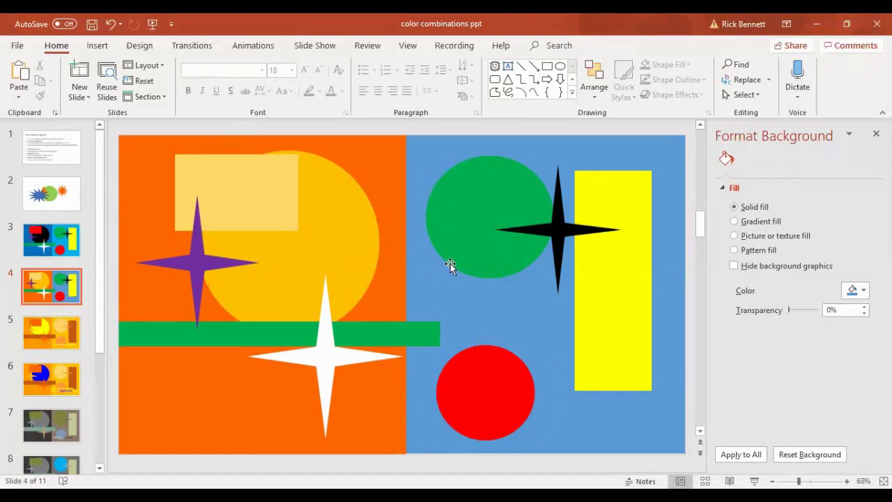
# Step: Fill the green circle on slide 4 with the lighter orange recent color
pyautogui.click(482, 211)
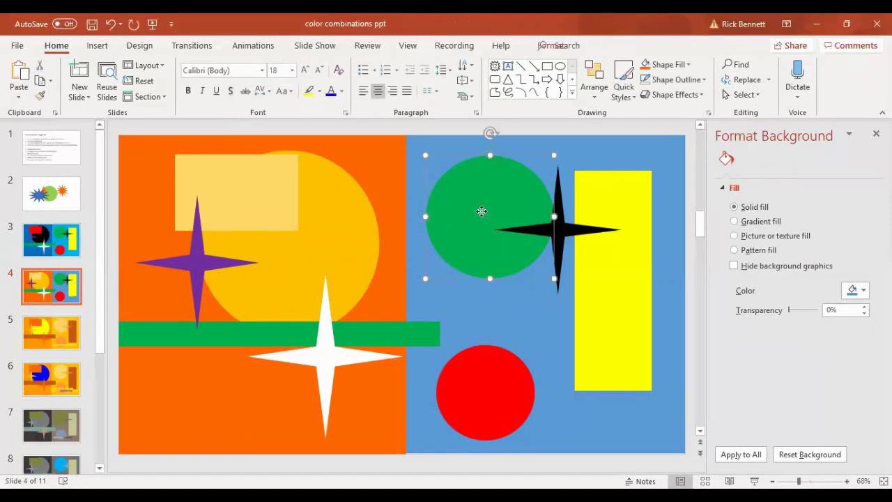
pyautogui.click(689, 64)
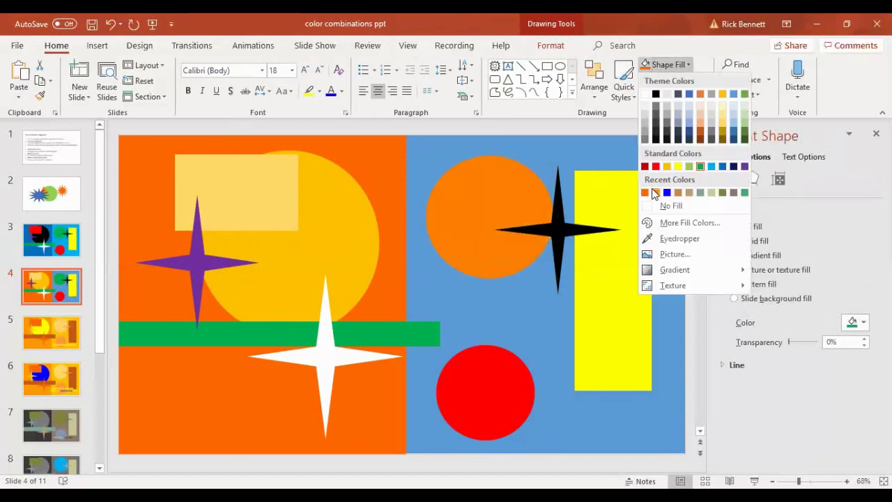
pyautogui.click(655, 194)
pyautogui.click(444, 320)
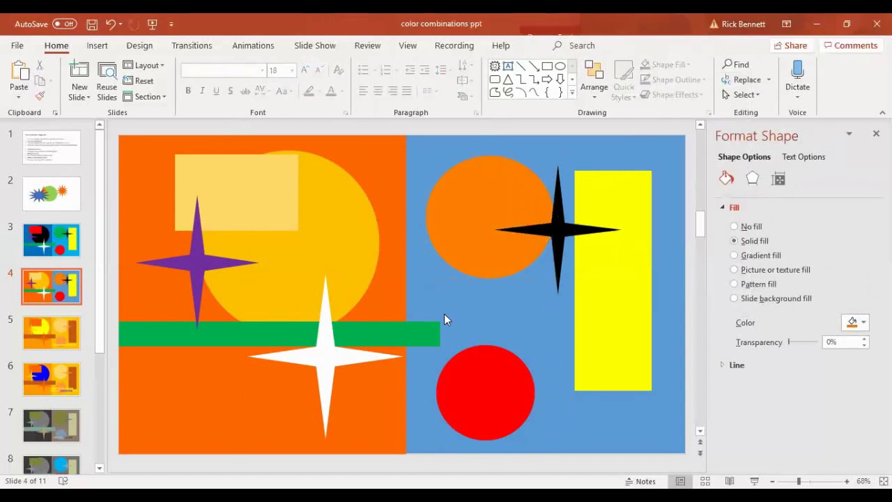
# Step: Open the analogous colors example on slide 5 and try to place a text box near the lower orange circle
pyautogui.click(58, 338)
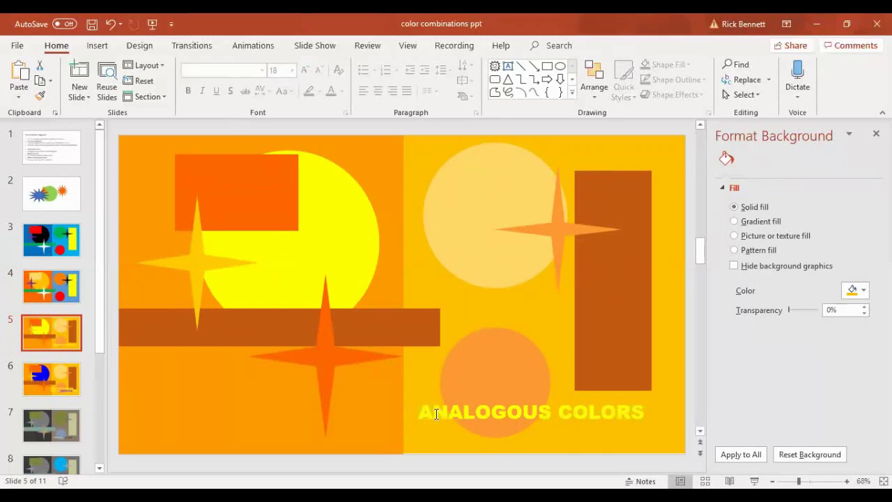
pyautogui.click(106, 46)
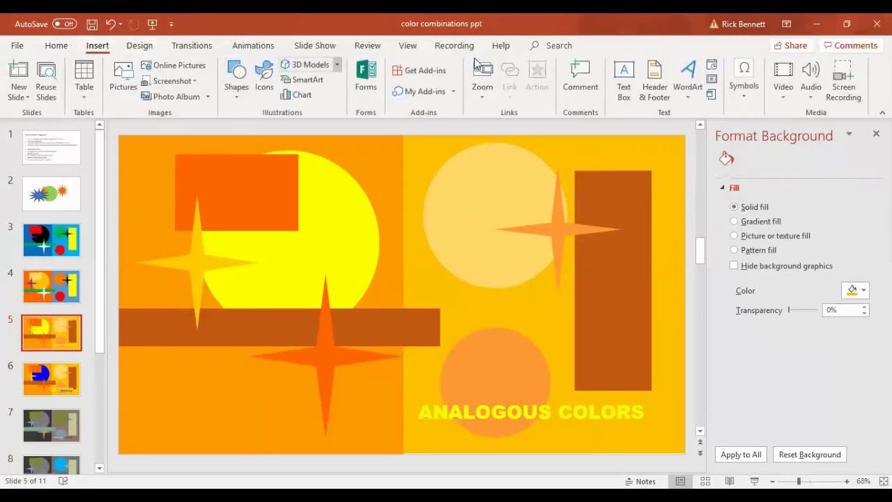
pyautogui.click(624, 76)
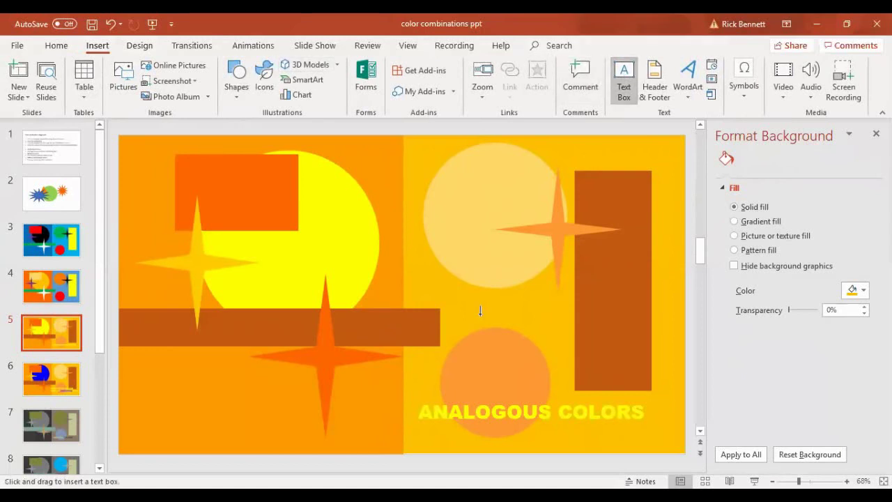
pyautogui.click(475, 335)
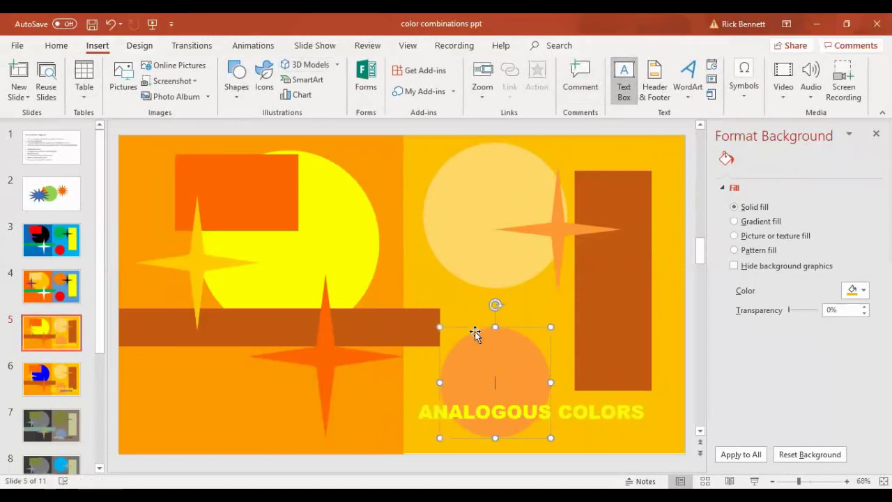
pyautogui.click(545, 284)
pyautogui.click(243, 421)
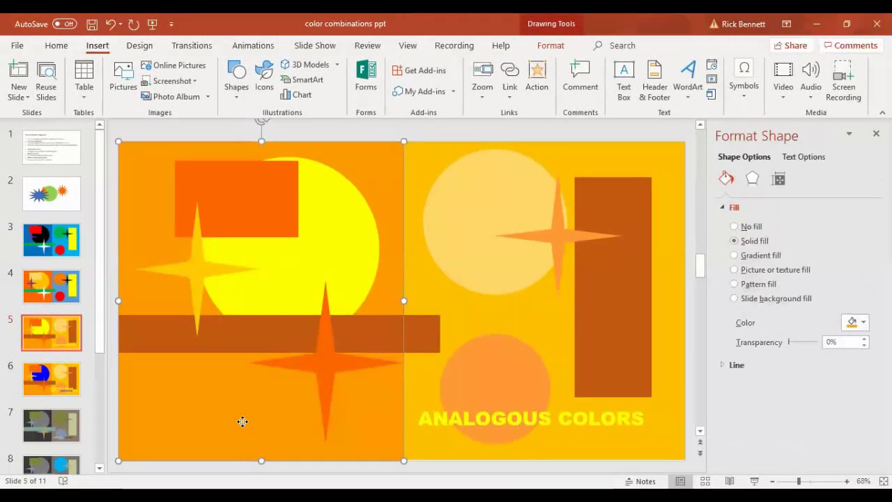
pyautogui.click(446, 308)
# Step: Add a text box reading "analogous" above the brown vertical rectangle on slide 5, and delete it
pyautogui.click(624, 80)
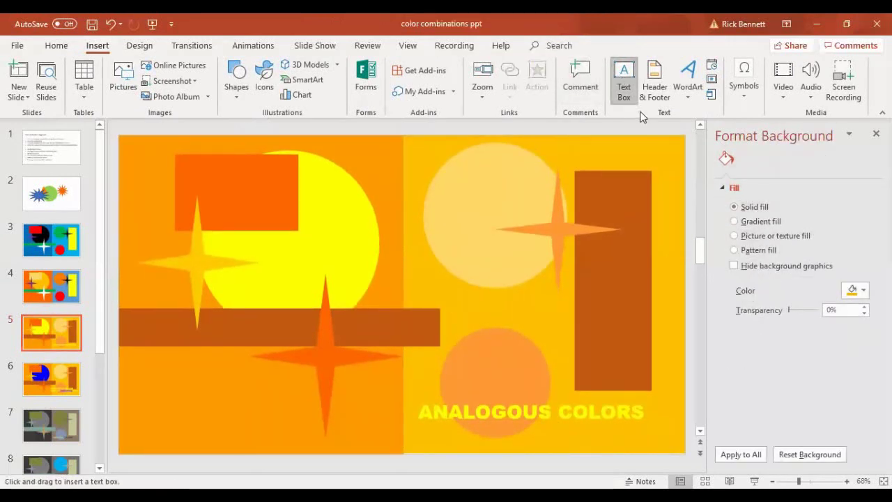
pyautogui.click(628, 148)
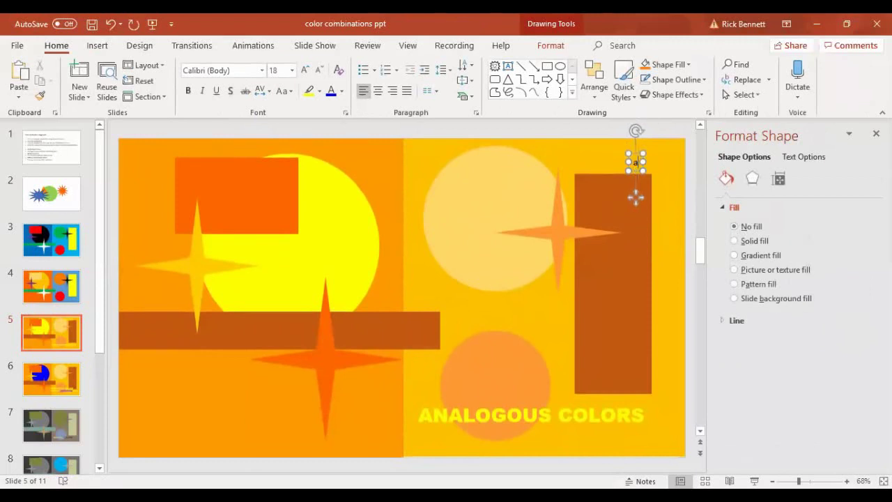
pyautogui.write('analogous')
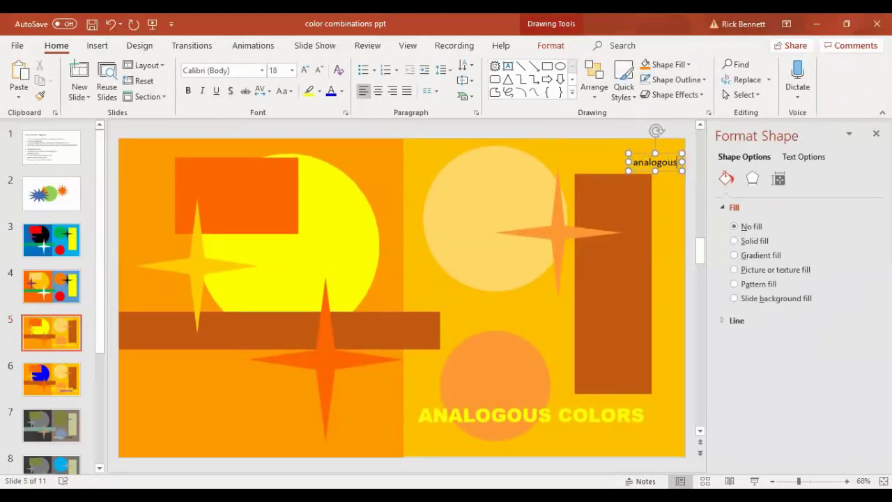
pyautogui.press('BackSpace')
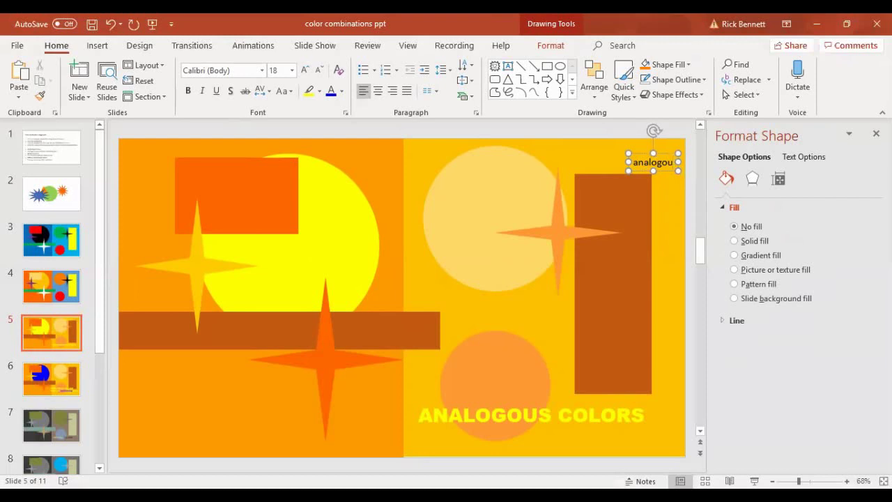
pyautogui.click(640, 154)
pyautogui.press('Delete')
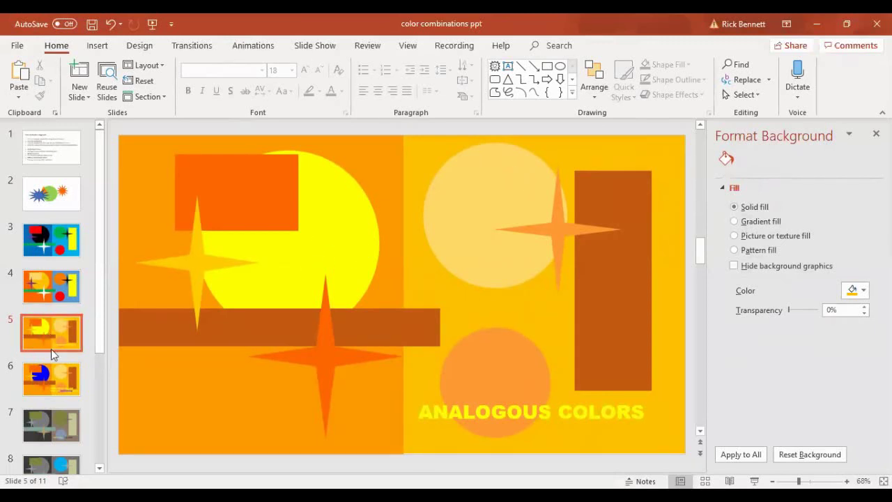
# Step: Compare the analogous examples on slides 5 and 6, and view the neutral colors example on slide 7
pyautogui.click(60, 380)
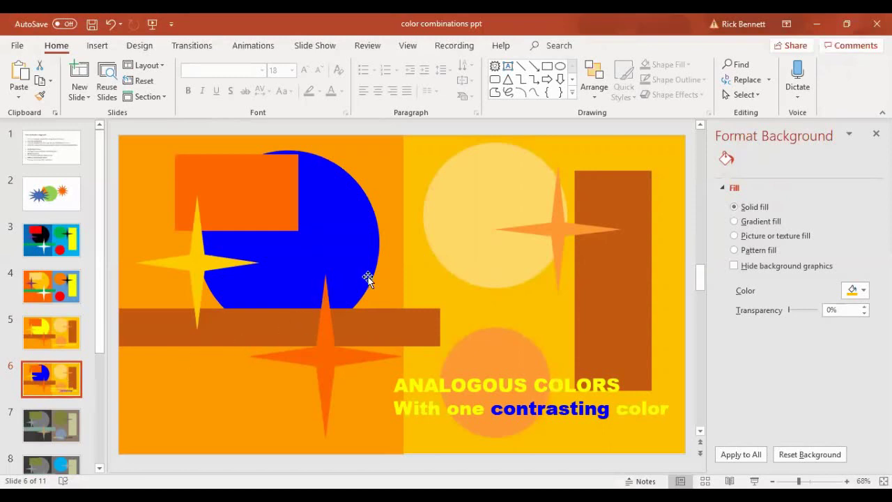
pyautogui.click(54, 322)
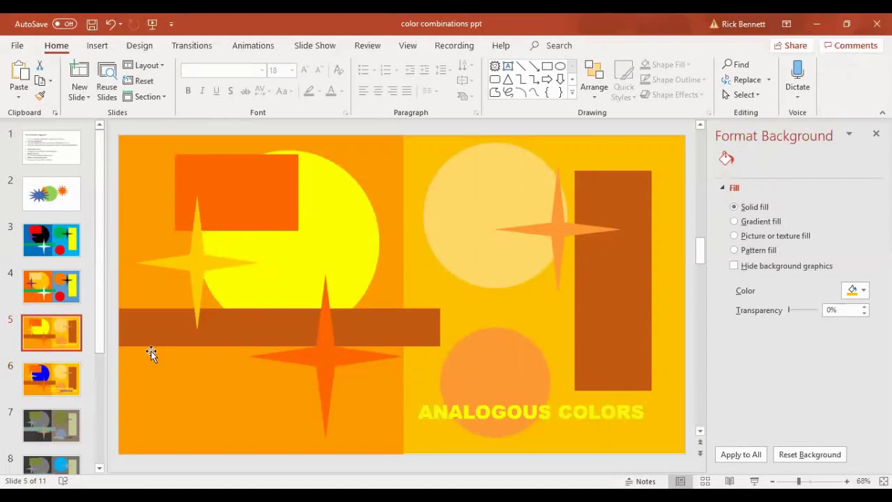
pyautogui.click(53, 373)
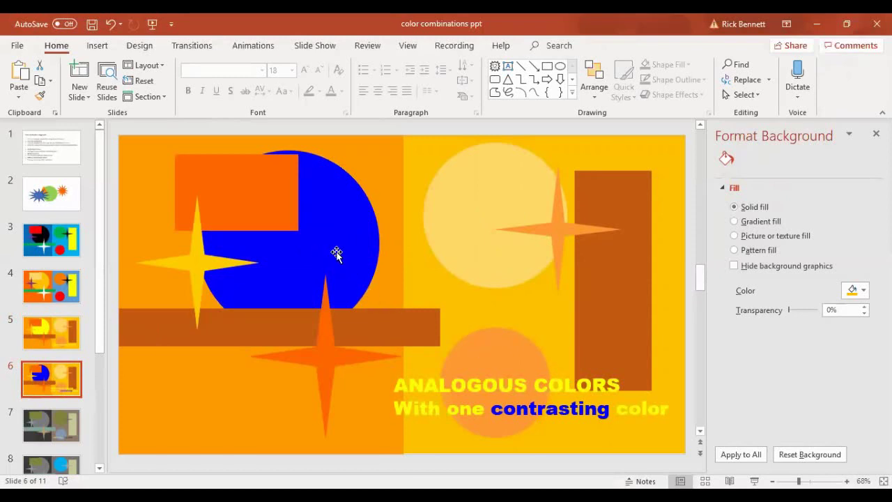
pyautogui.scroll(-1, 98, 379)
pyautogui.scroll(-3, 99, 379)
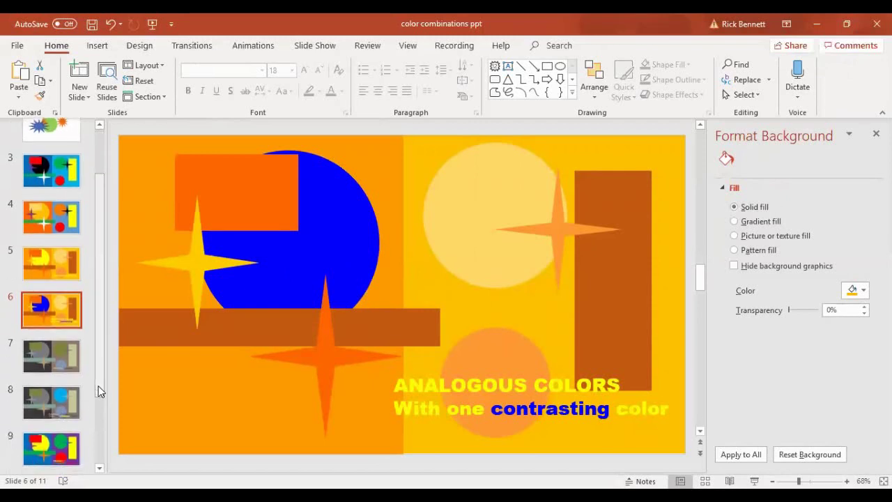
pyautogui.click(67, 358)
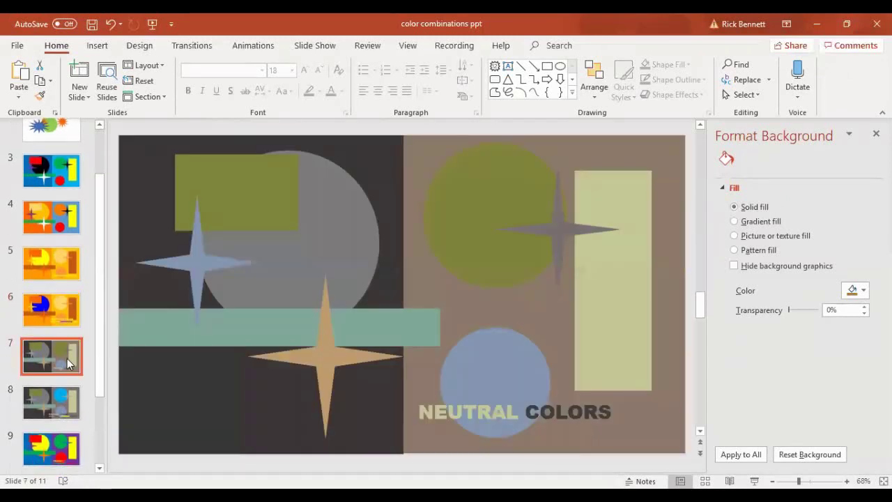
# Step: Try a muted custom fill of RGB 95, 82, 174 on the large blue circle on slide 6, and undo it
pyautogui.click(59, 312)
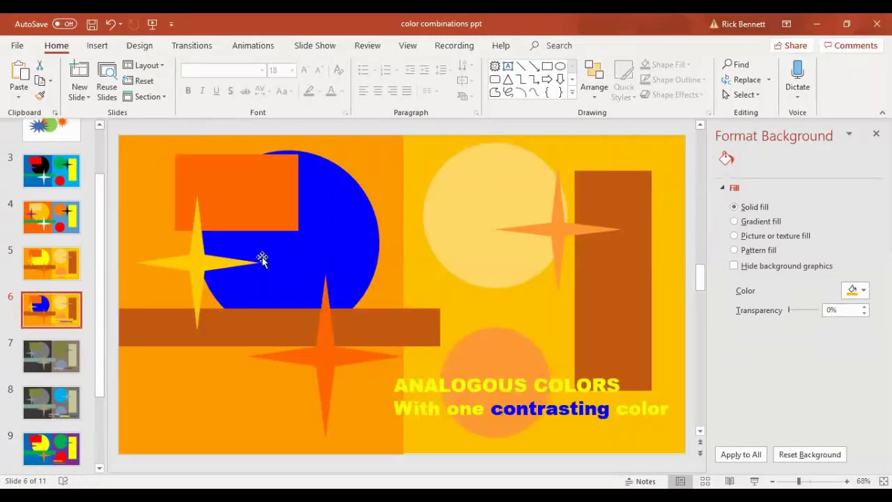
pyautogui.click(337, 223)
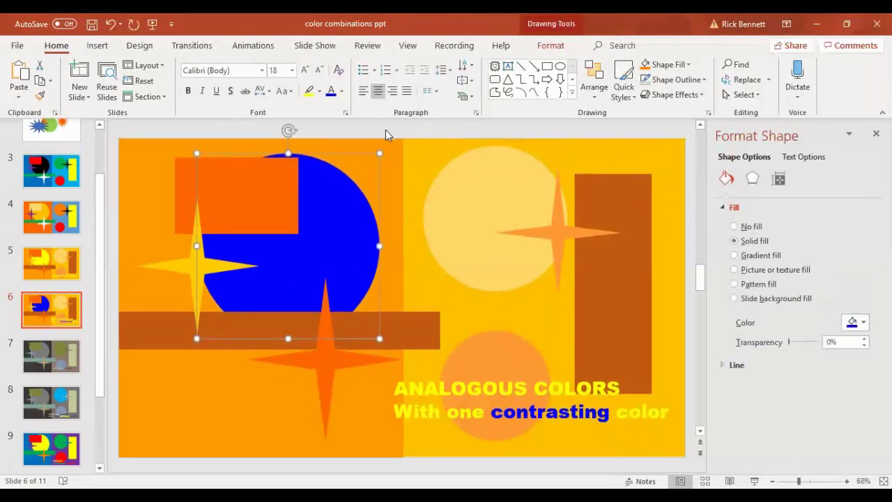
pyautogui.click(689, 68)
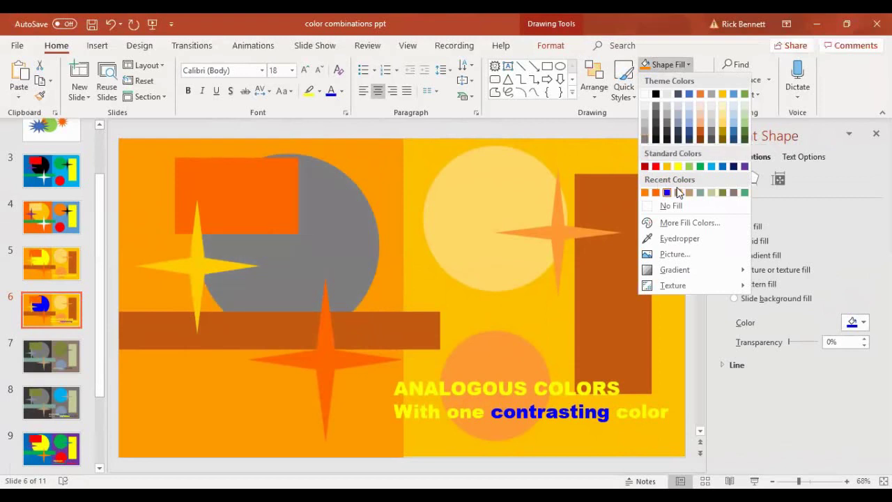
pyautogui.click(673, 223)
pyautogui.click(404, 143)
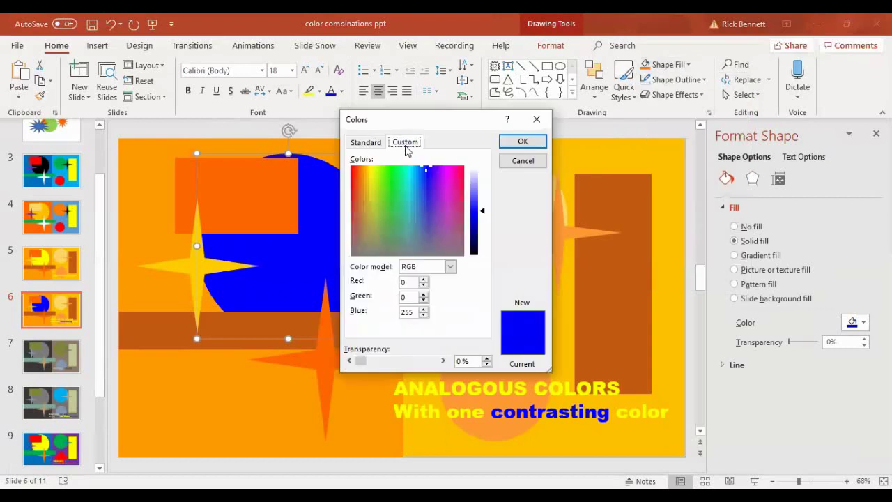
pyautogui.moveTo(425, 172); pyautogui.dragTo(430, 227)
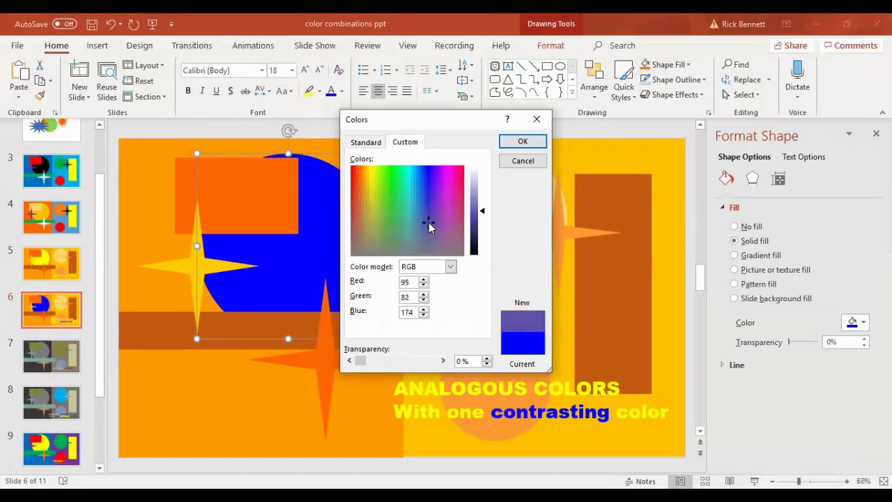
pyautogui.click(522, 142)
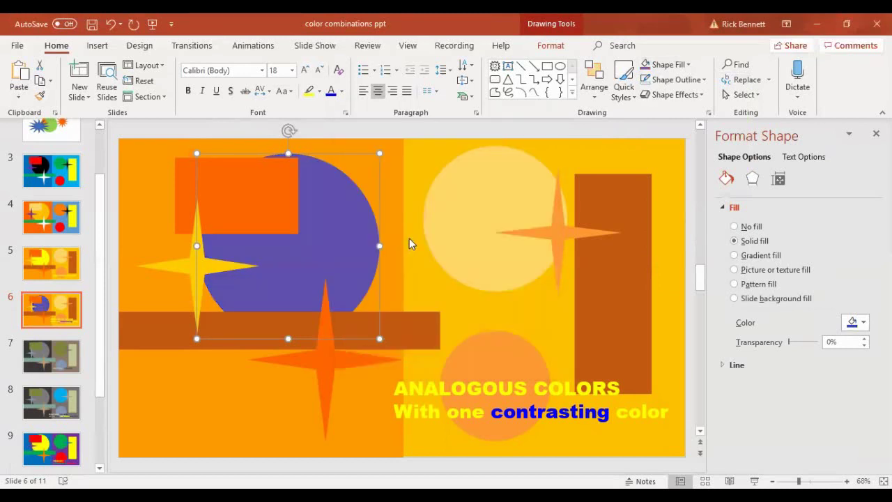
pyautogui.click(442, 129)
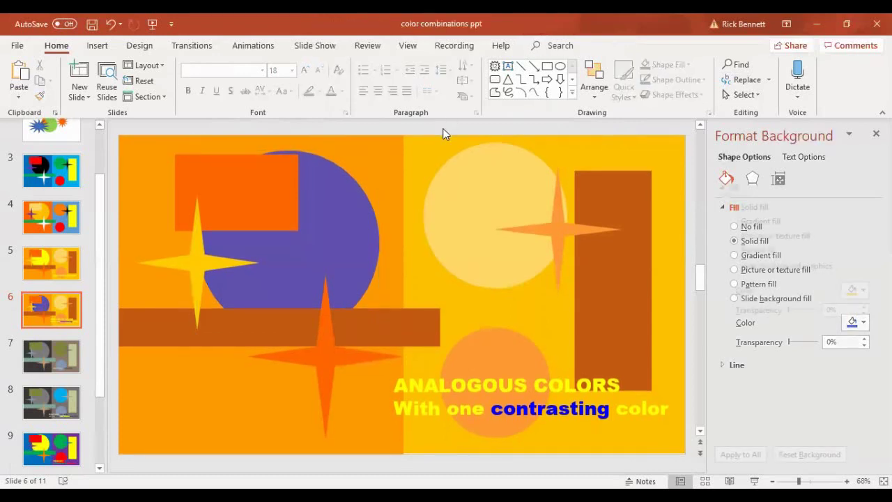
pyautogui.click(109, 25)
# Step: Review the neutral colors example on slide 7, and on slide 8 try pure blue on the light blue circle before filling it with standard Red
pyautogui.click(64, 352)
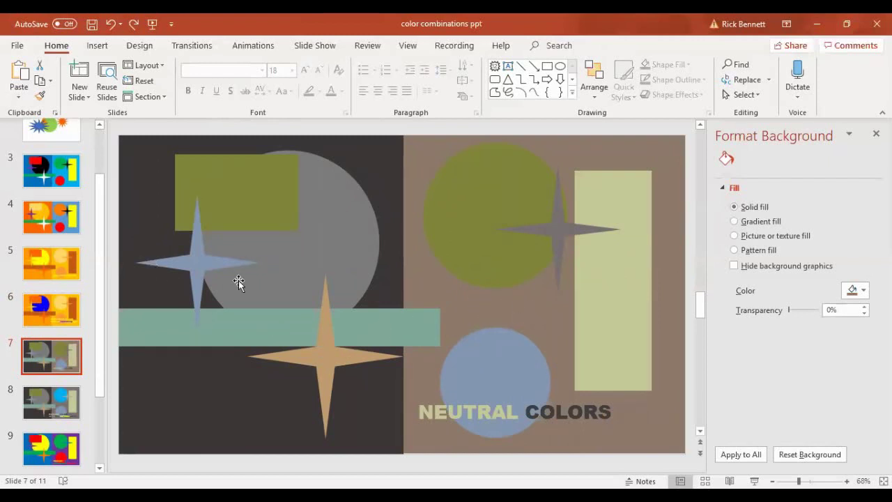
pyautogui.click(60, 417)
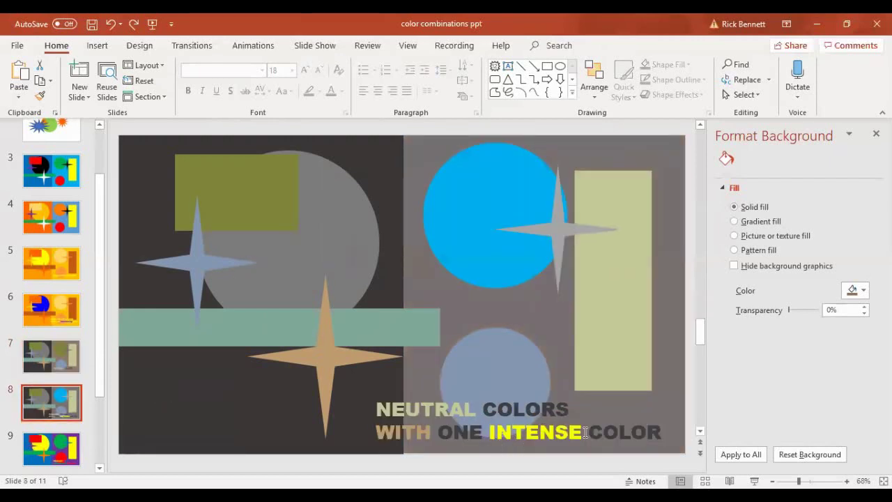
pyautogui.click(485, 230)
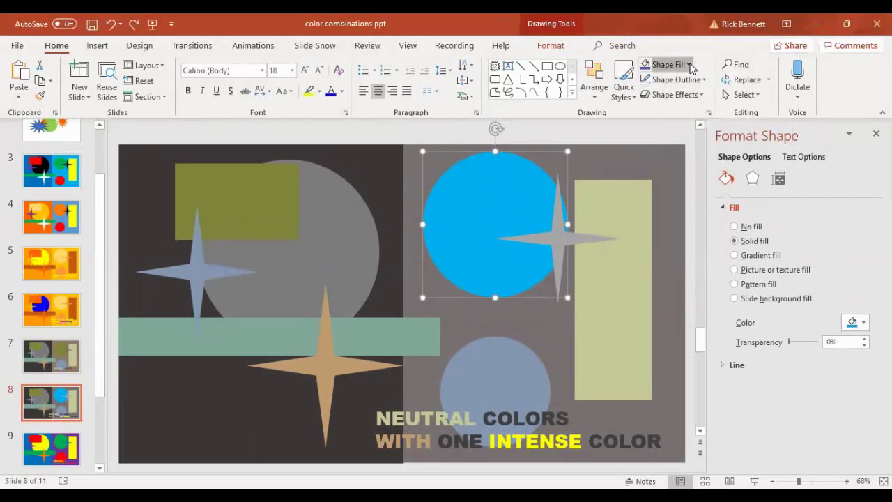
pyautogui.click(689, 65)
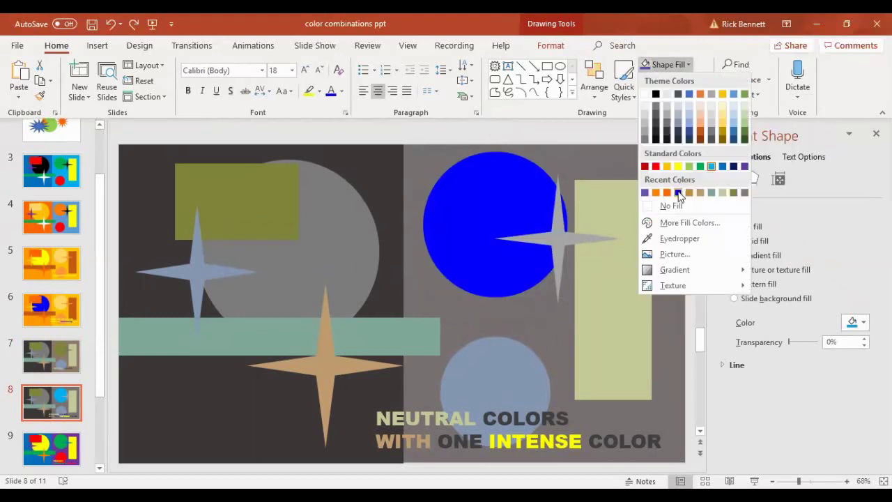
pyautogui.click(678, 193)
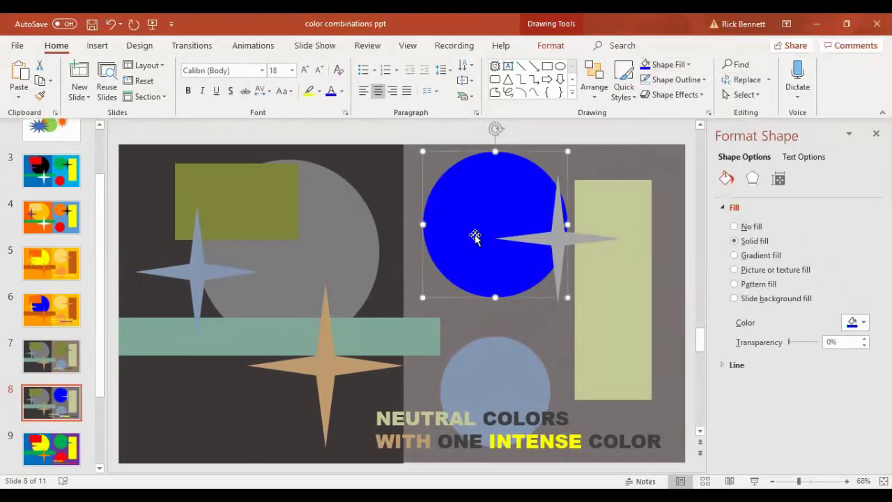
pyautogui.click(688, 65)
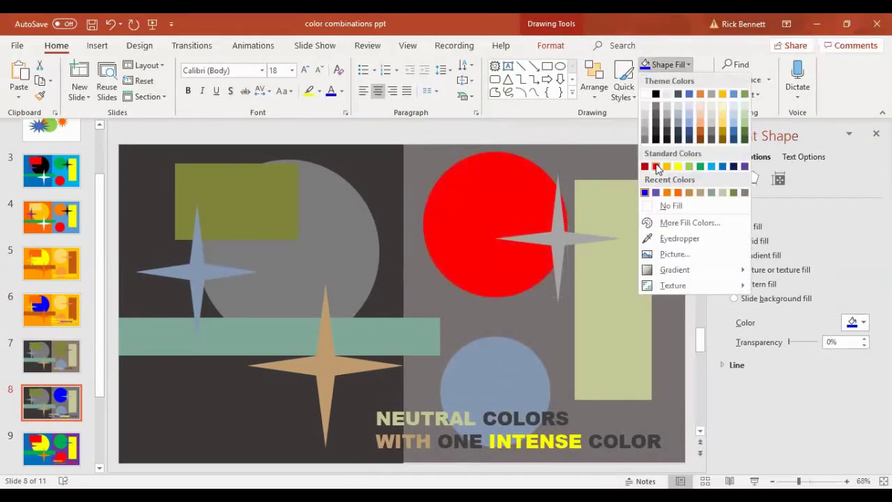
pyautogui.click(656, 167)
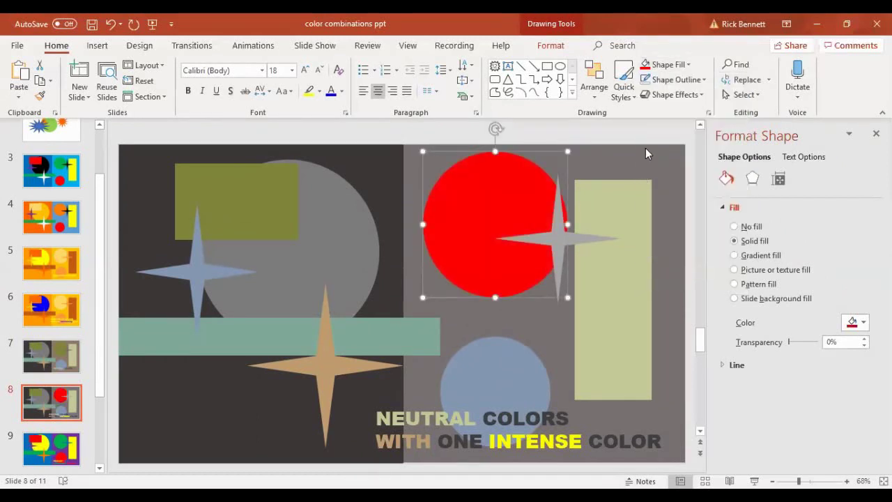
# Step: Deselect the red circle on slide 8, and view the primary and secondary color examples on slides 9 and 10
pyautogui.click(645, 141)
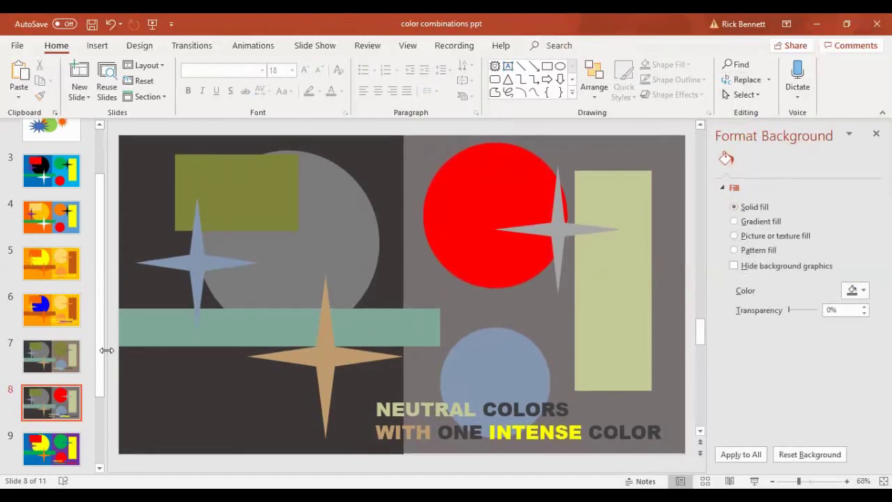
pyautogui.moveTo(102, 353); pyautogui.dragTo(102, 406)
pyautogui.click(57, 369)
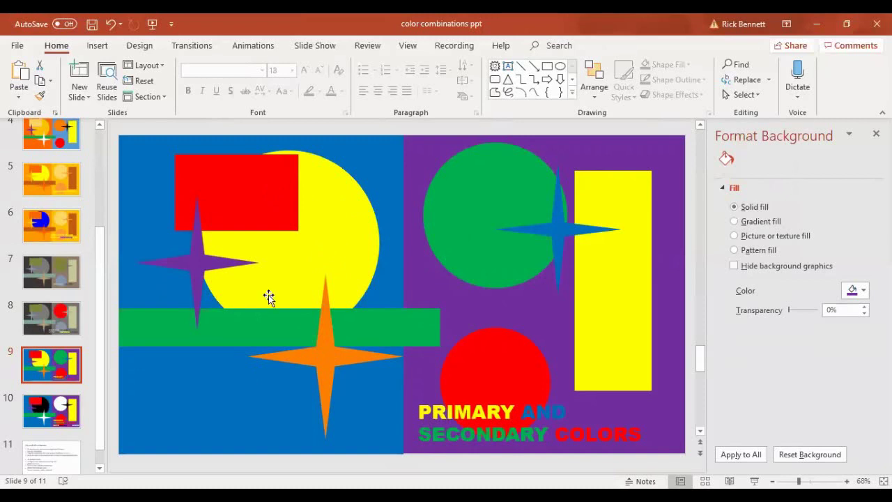
pyautogui.click(67, 427)
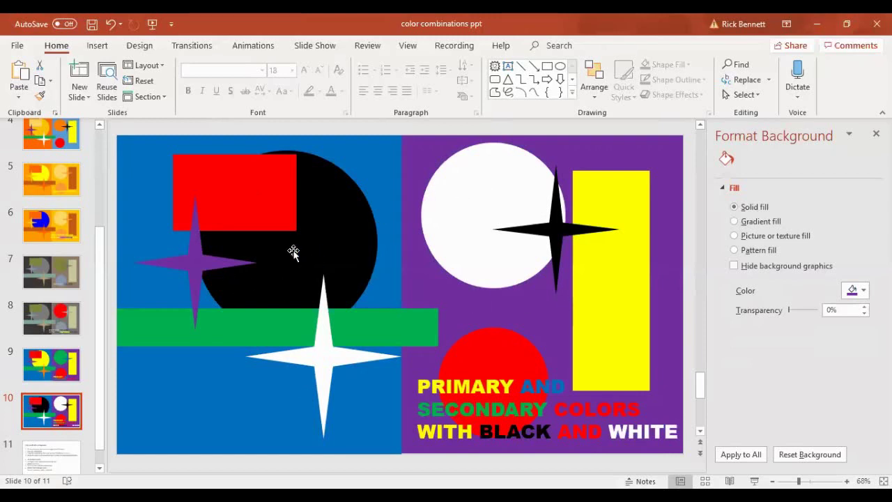
# Step: Review the color combination assignment instructions on slide 11, referring back to the analogous example with one contrasting color on slide 6
pyautogui.scroll(-1, 93, 411)
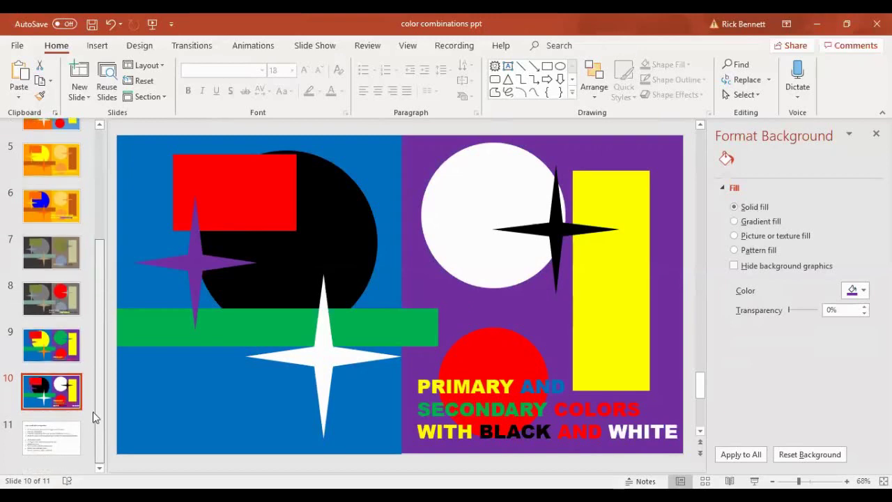
pyautogui.click(66, 437)
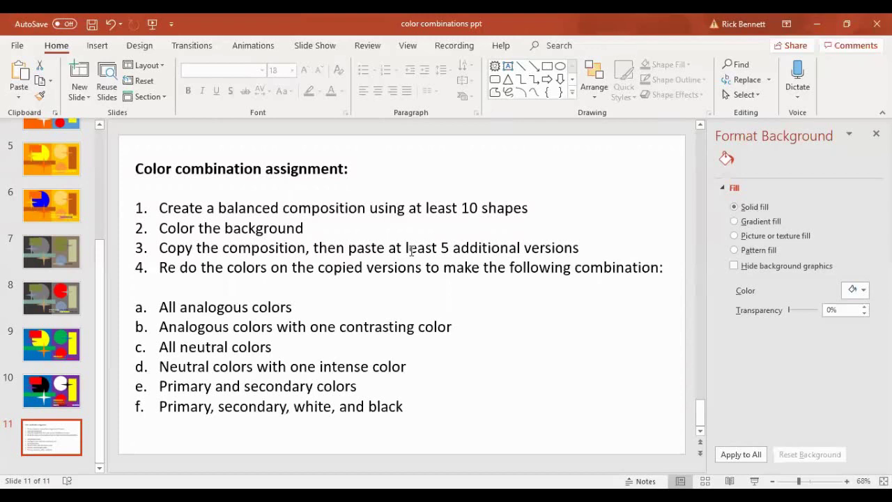
pyautogui.click(59, 212)
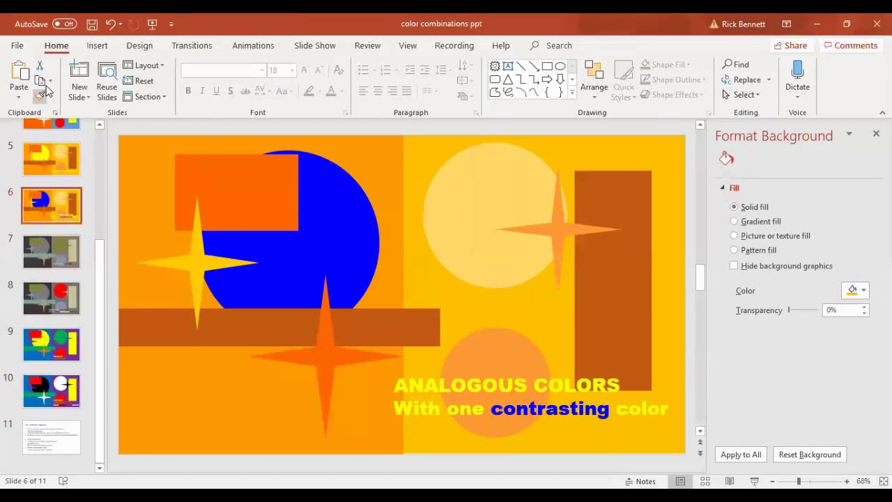
pyautogui.click(43, 439)
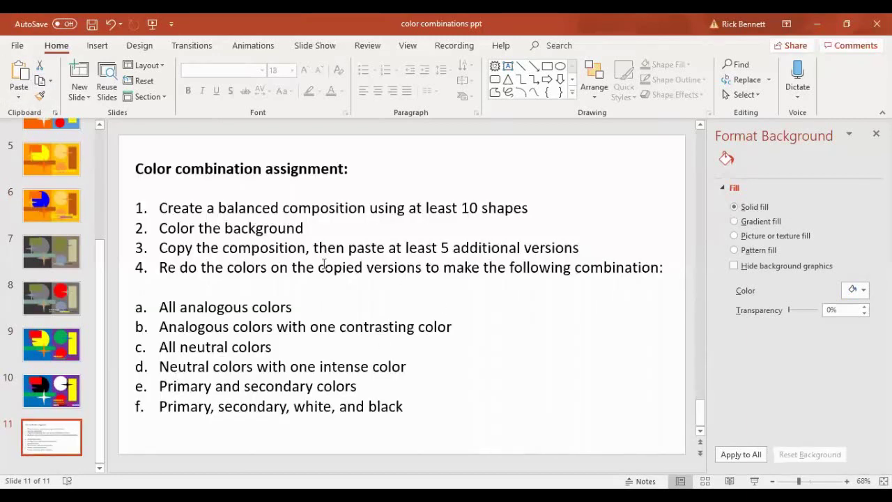